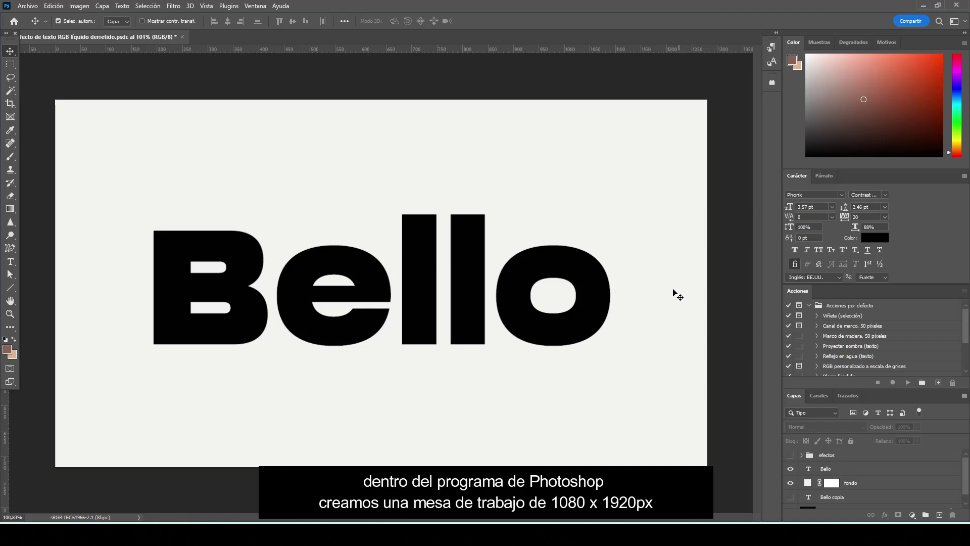
Give the fondo layer an off-white fill colour
double_click(808, 483)
mouse_move(796, 81)
mouse_down()
mouse_move(787, 88)
mouse_move(675, 73)
mouse_up()
click(748, 256)
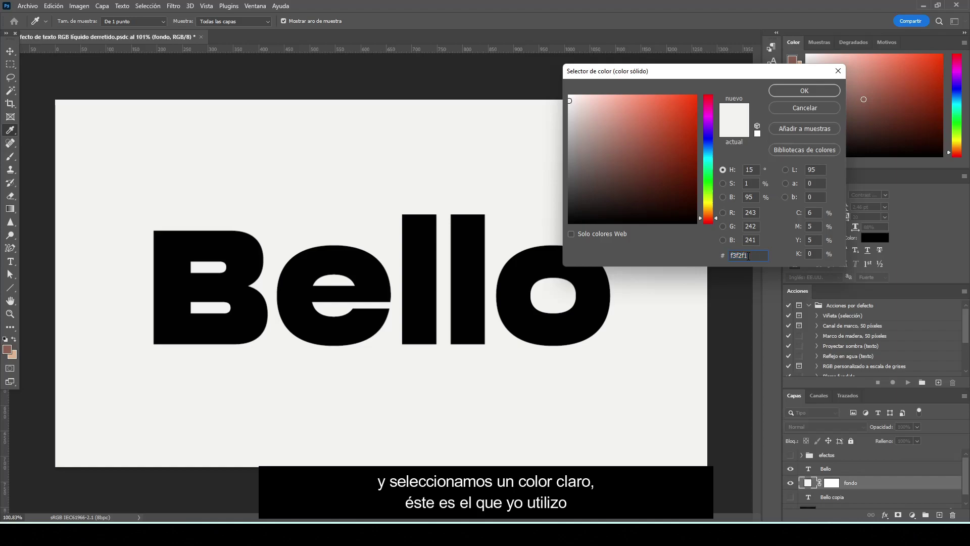
drag(757, 257, 737, 256)
click(752, 257)
click(803, 92)
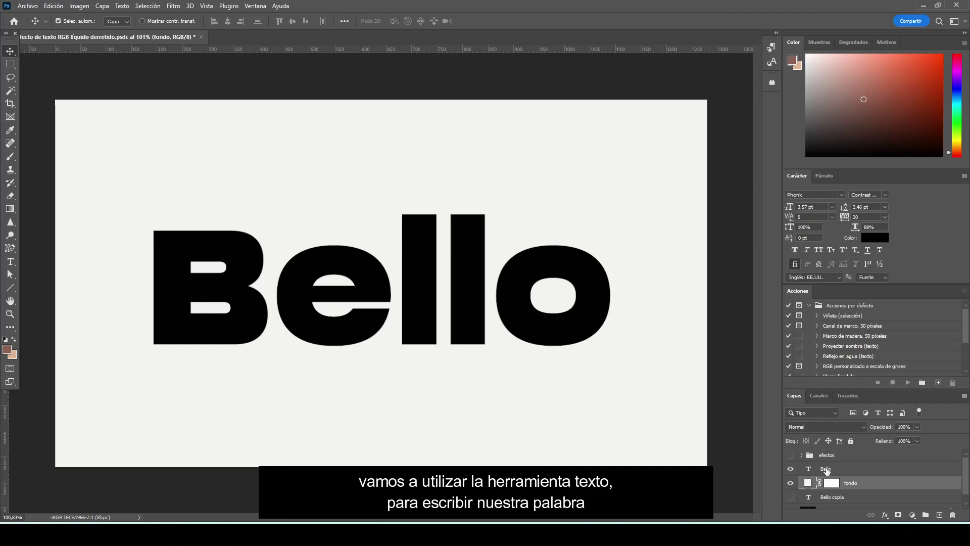
Select the Bello layer with the Horizontal Type tool and save the file
click(827, 471)
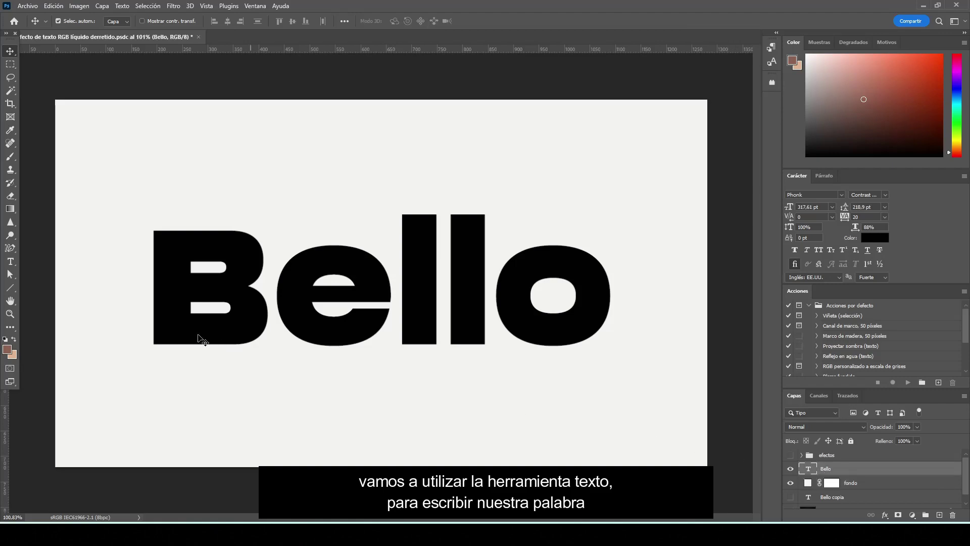
click(10, 262)
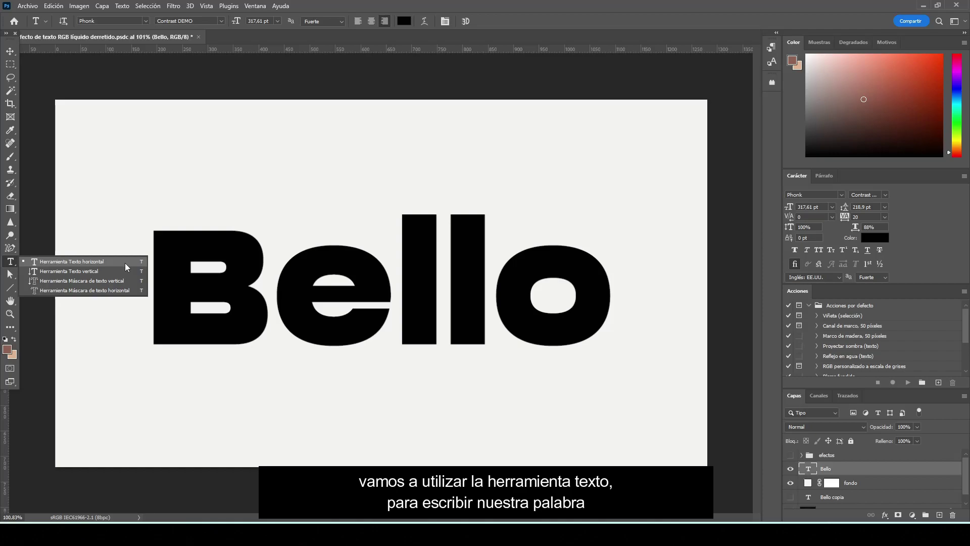
click(126, 263)
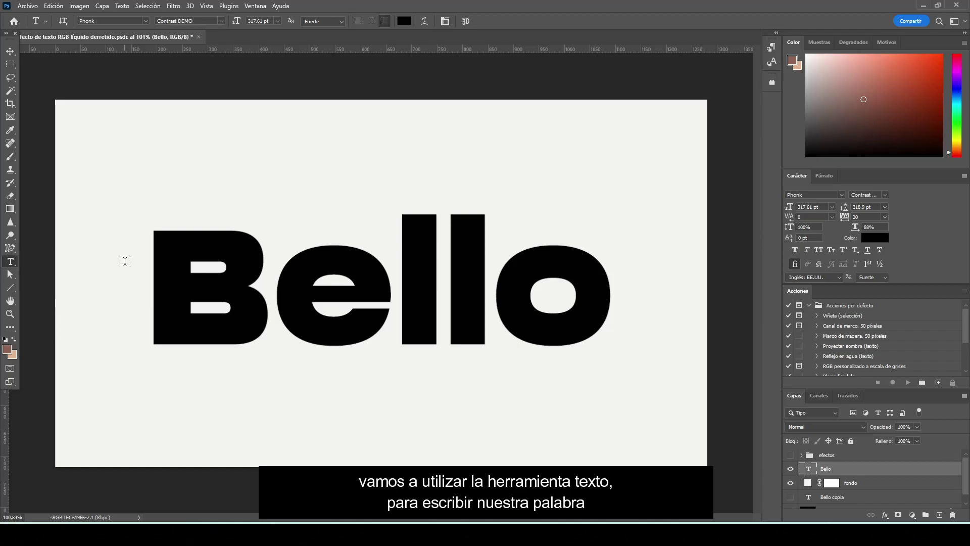
key(ctrl+s)
Centre-align the Bello text and colour it pure black 000000
mouse_move(153, 283)
mouse_down()
mouse_move(325, 314)
mouse_move(581, 314)
mouse_up()
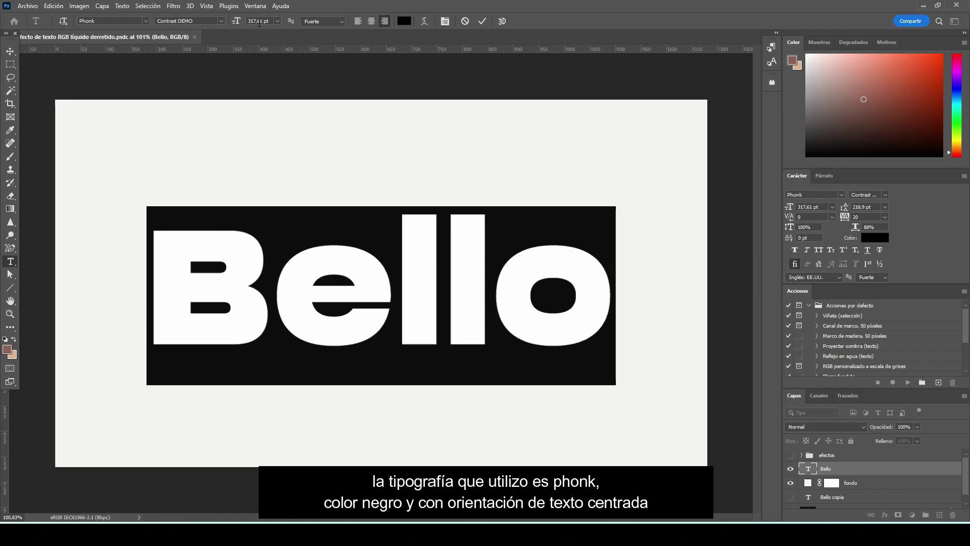
click(374, 23)
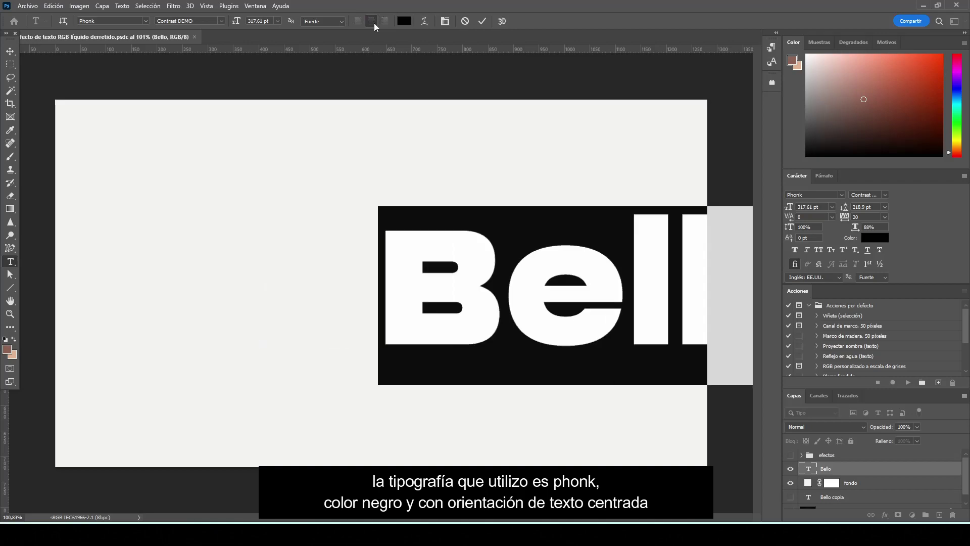
click(404, 21)
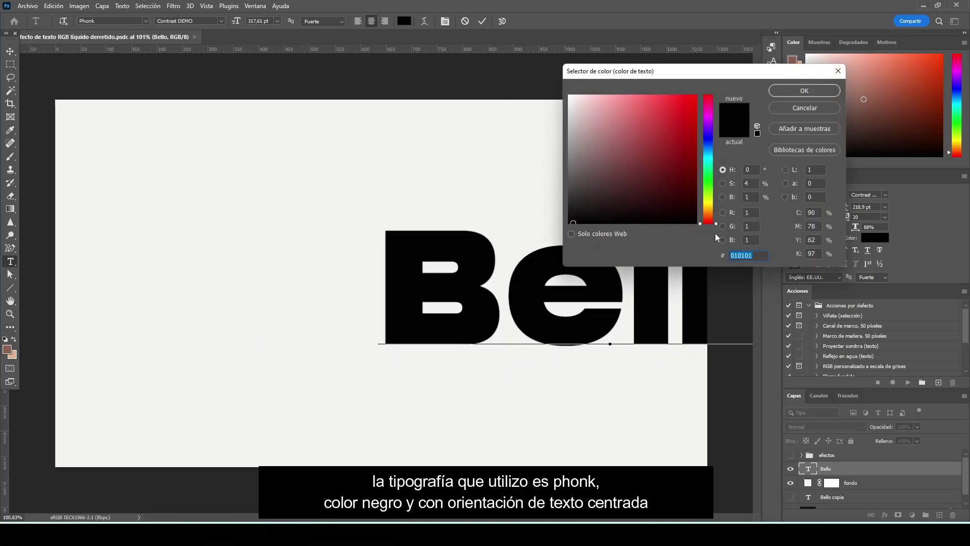
drag(585, 219, 550, 234)
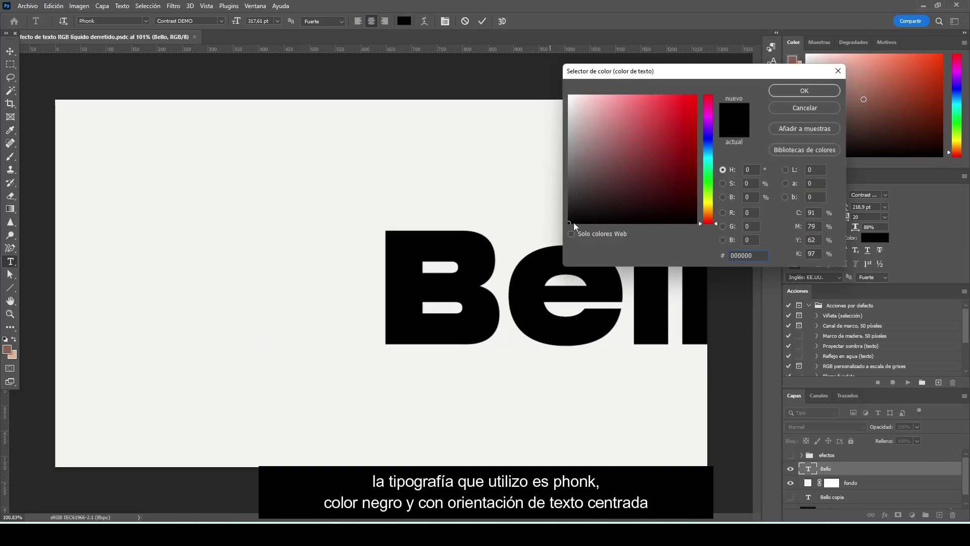
click(804, 90)
click(482, 21)
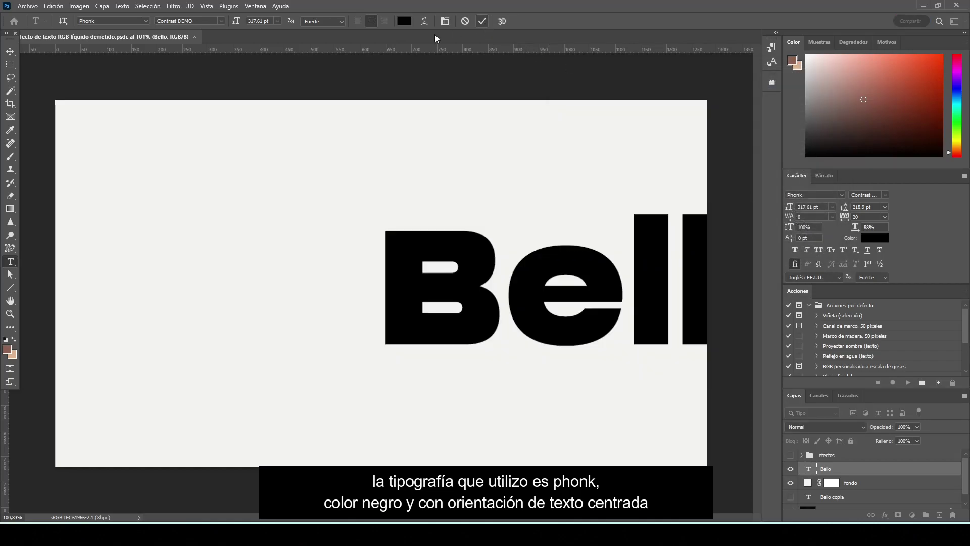
Free-transform the Bello text leftward so it sits centred on the canvas
key(ctrl+t)
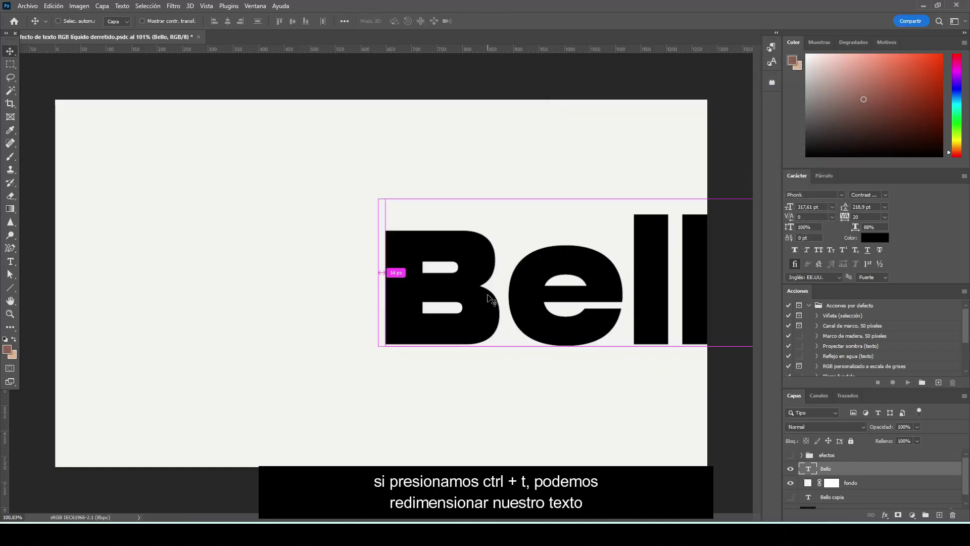
drag(591, 302, 358, 298)
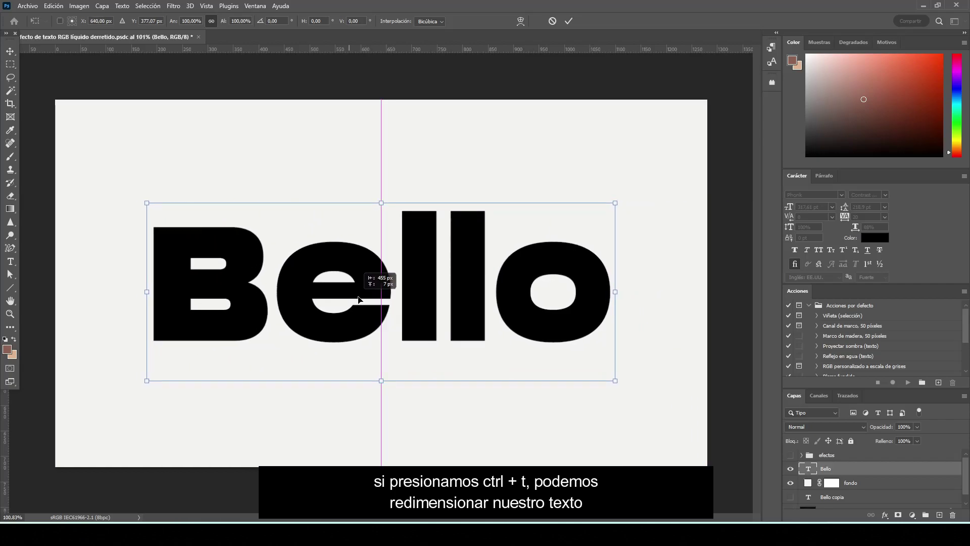
drag(357, 299, 357, 301)
click(570, 21)
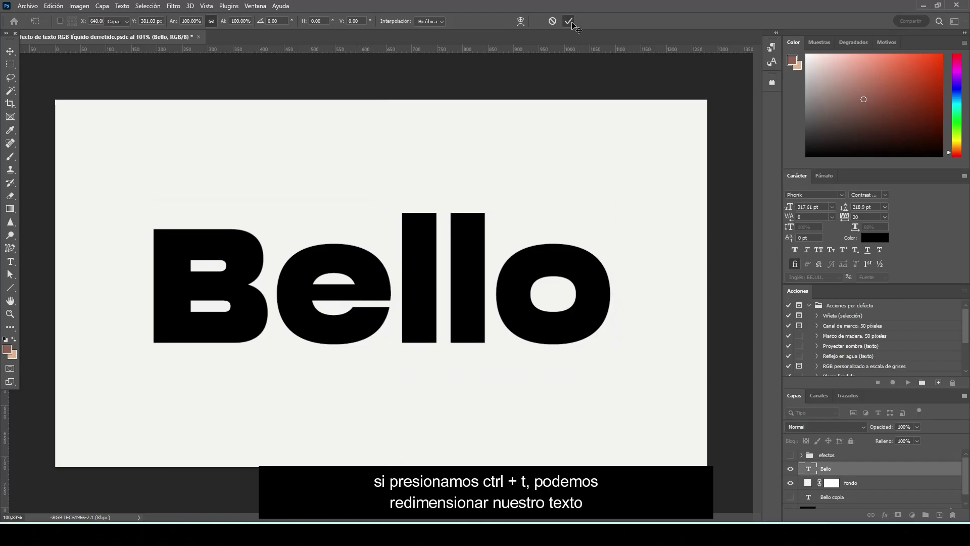
click(653, 222)
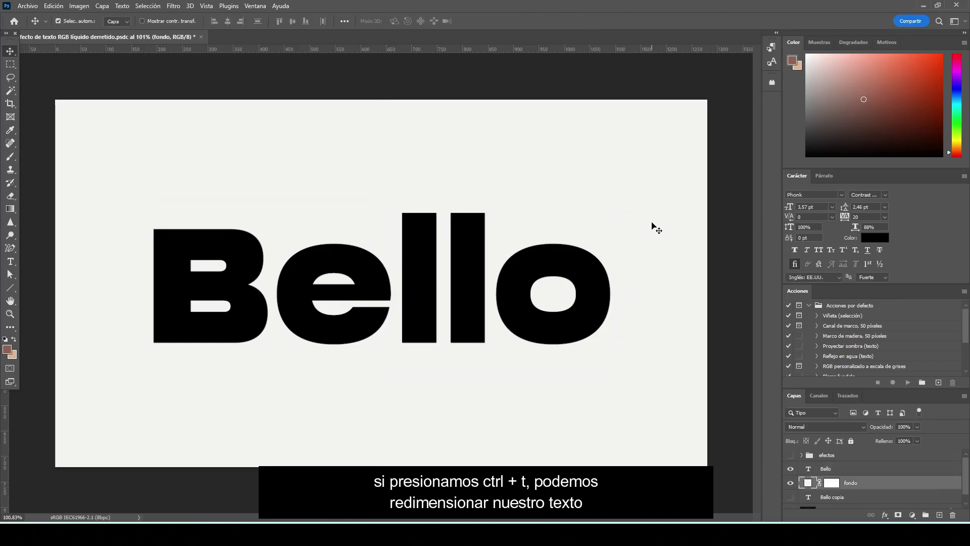
Switch the Bello layer's blend mode to Disolver for speckled letter edges
click(590, 321)
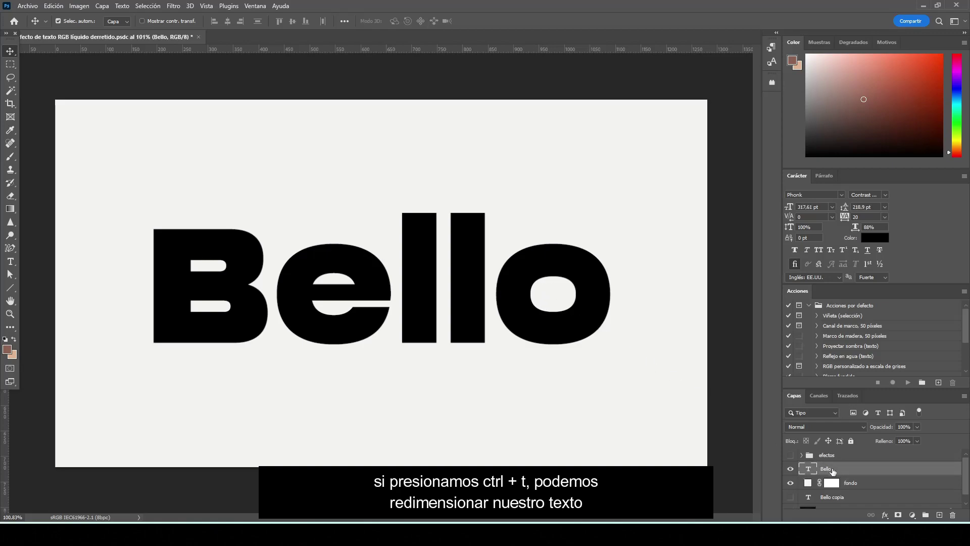
click(831, 424)
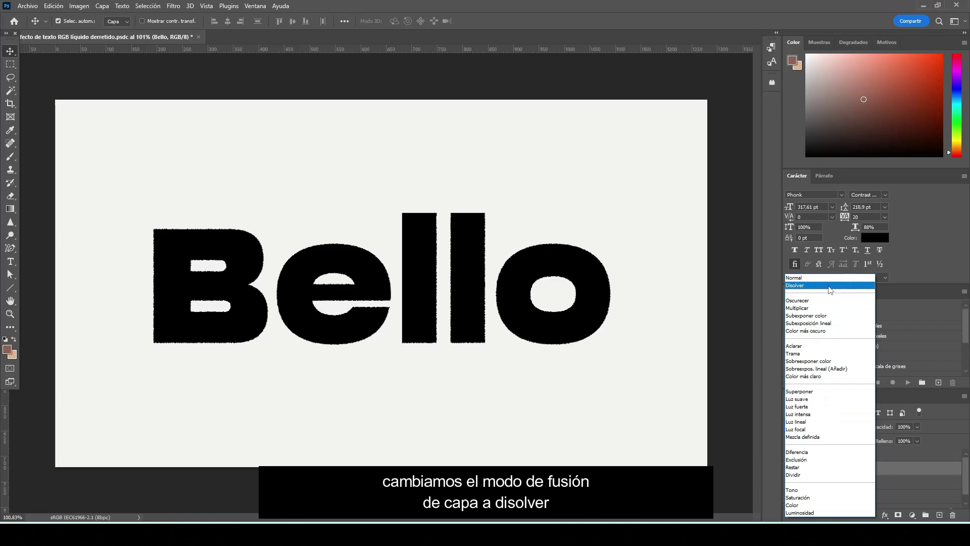
click(830, 286)
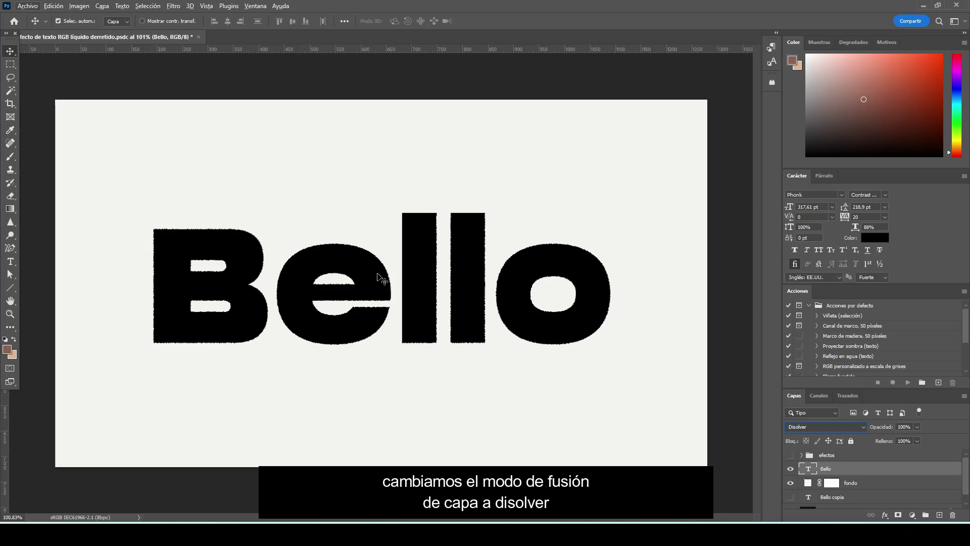
scroll(378, 277, up, 2)
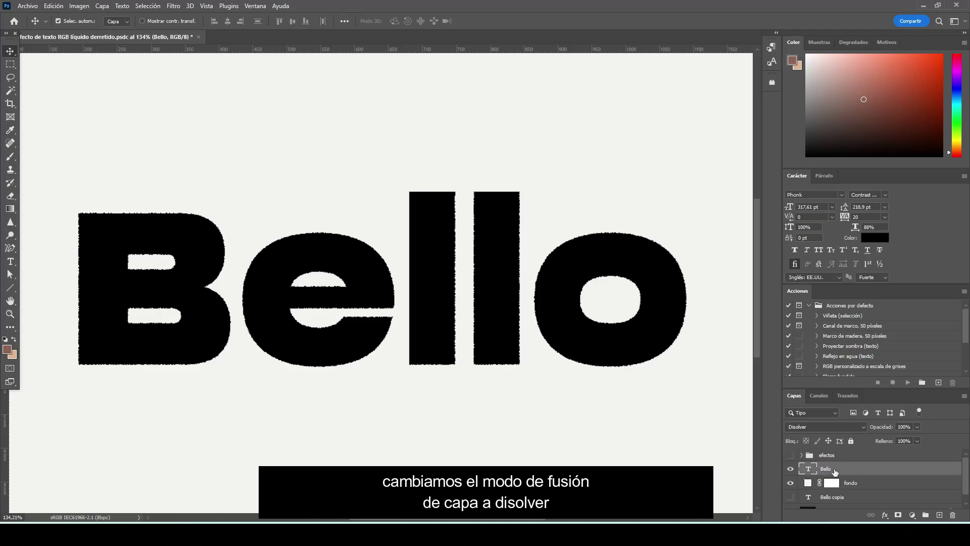
Start a Desenfoque de campo blur on Bello, converting it to a smart object
click(173, 6)
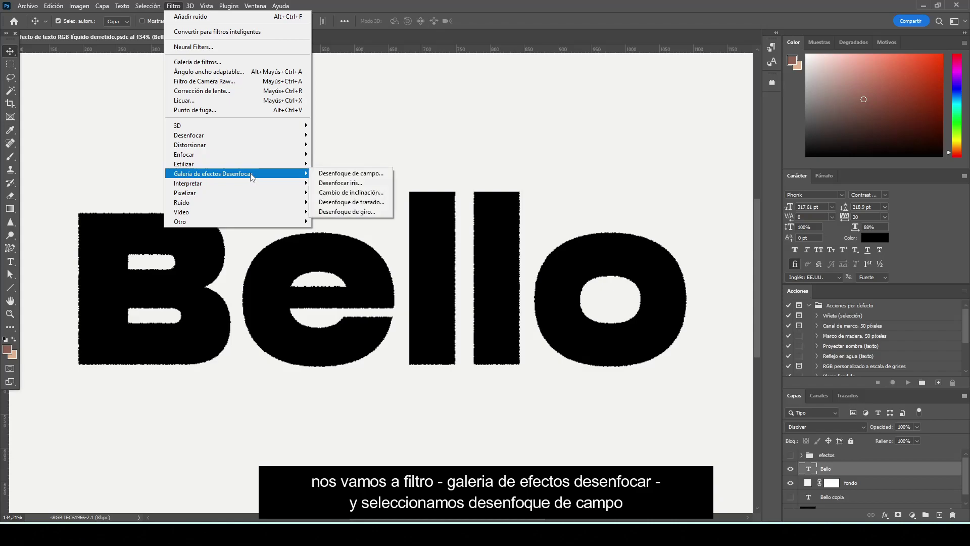
mouse_move(213, 174)
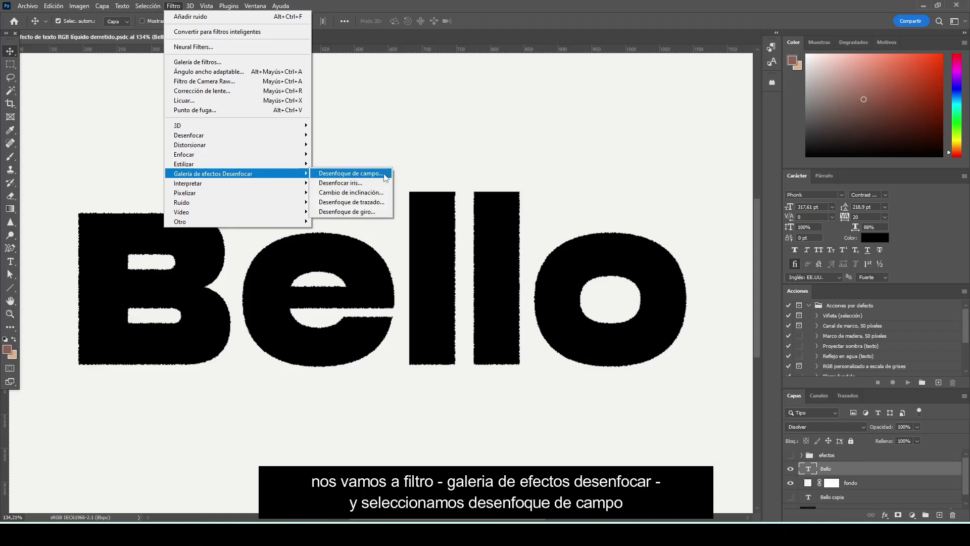
click(385, 175)
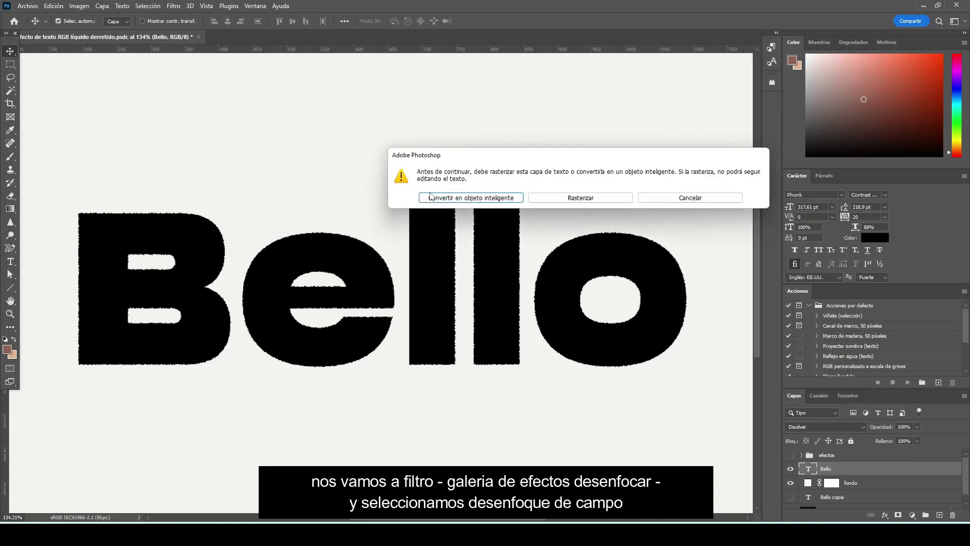
click(461, 199)
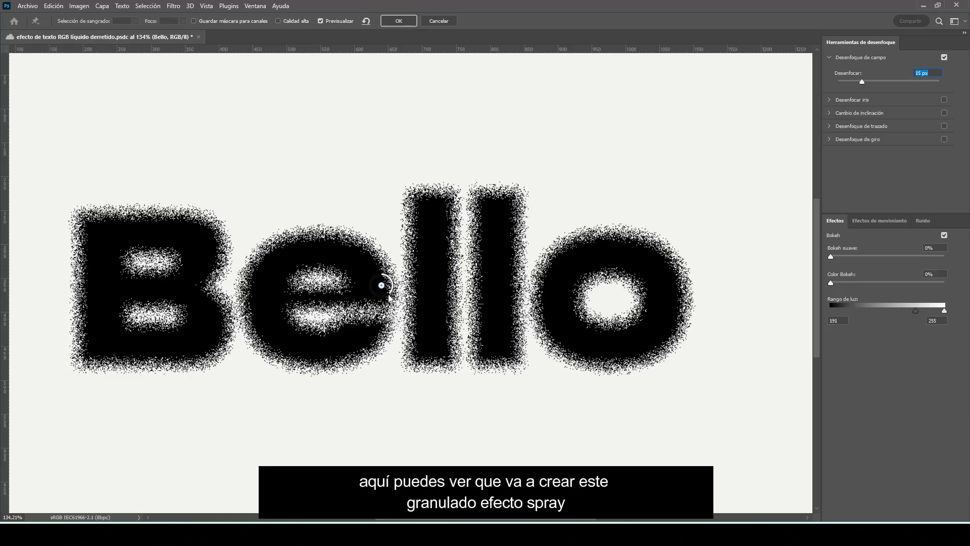
Set the first pin to 3 px, add a ~46 px pin at the o and another below the e
mouse_move(389, 296)
mouse_down()
mouse_move(383, 272)
mouse_move(574, 307)
mouse_move(610, 302)
mouse_up()
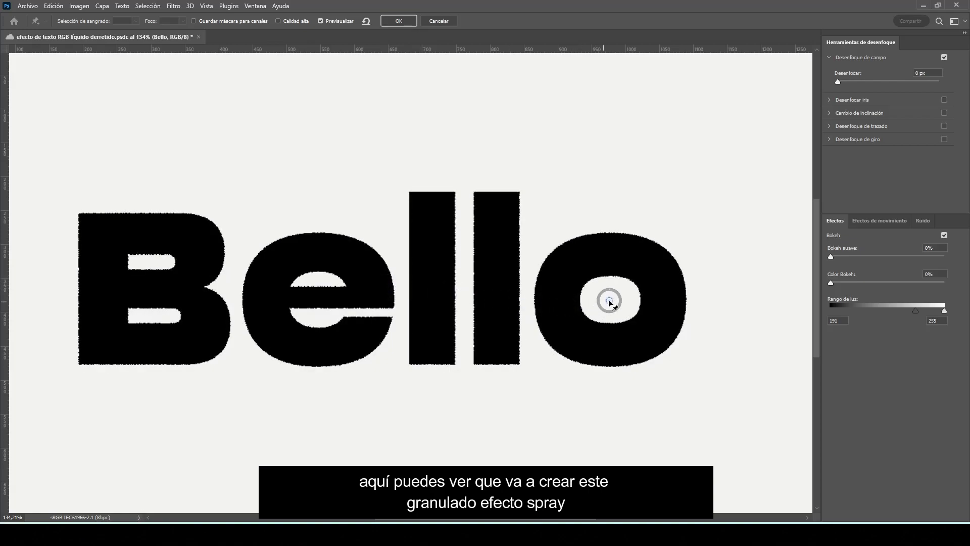
click(677, 236)
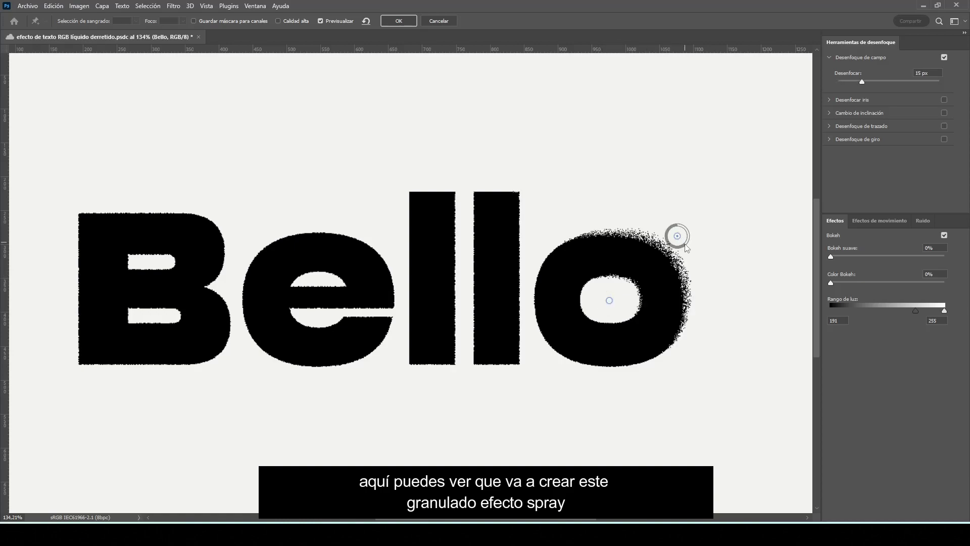
drag(685, 244, 671, 248)
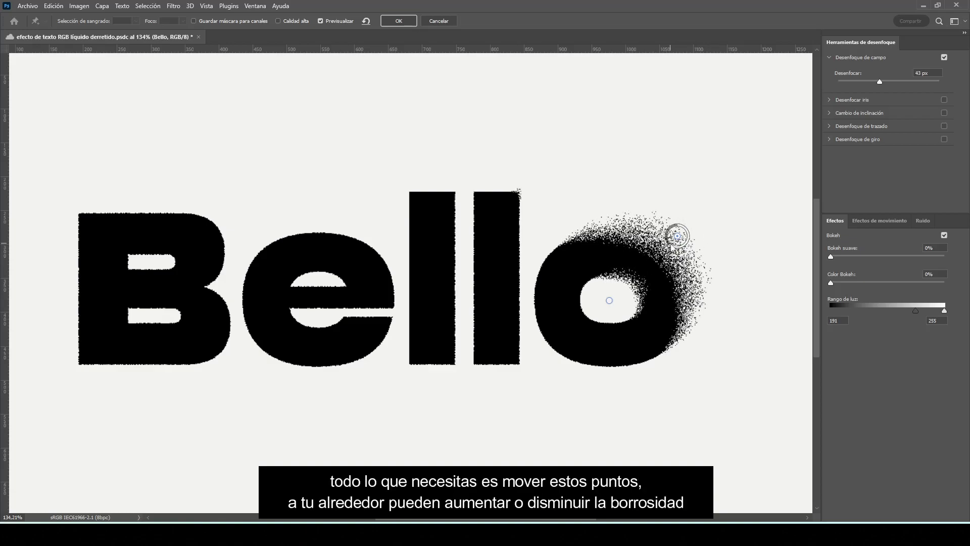
click(320, 378)
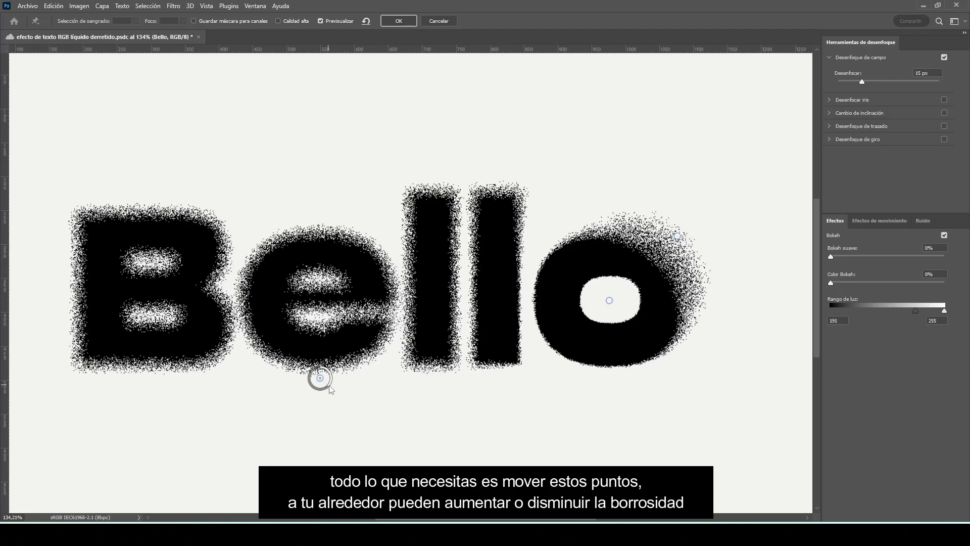
mouse_move(330, 388)
mouse_down()
mouse_move(324, 383)
mouse_move(326, 416)
mouse_move(334, 215)
mouse_up()
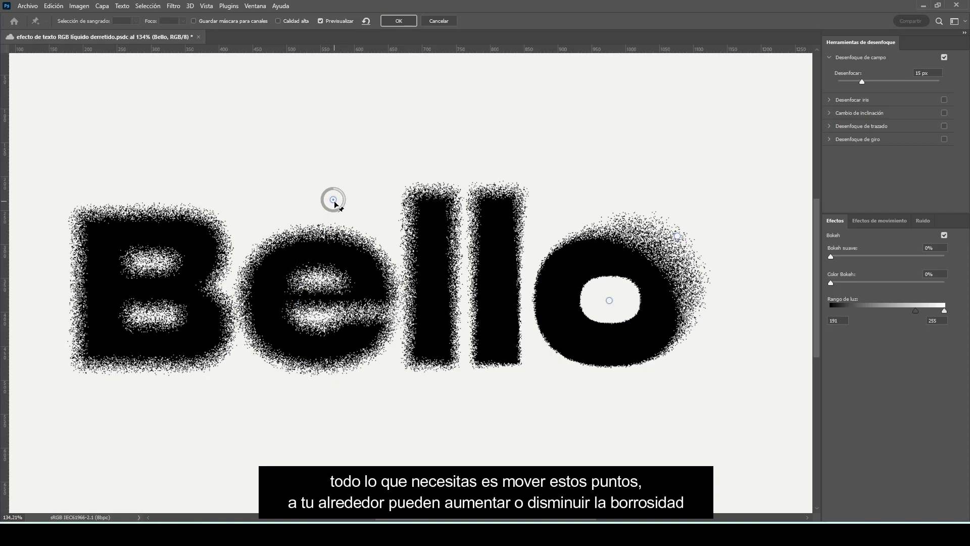
Place blur pins so the B's top-left scatters while the B's counter and the e stay sharp
drag(333, 200, 93, 227)
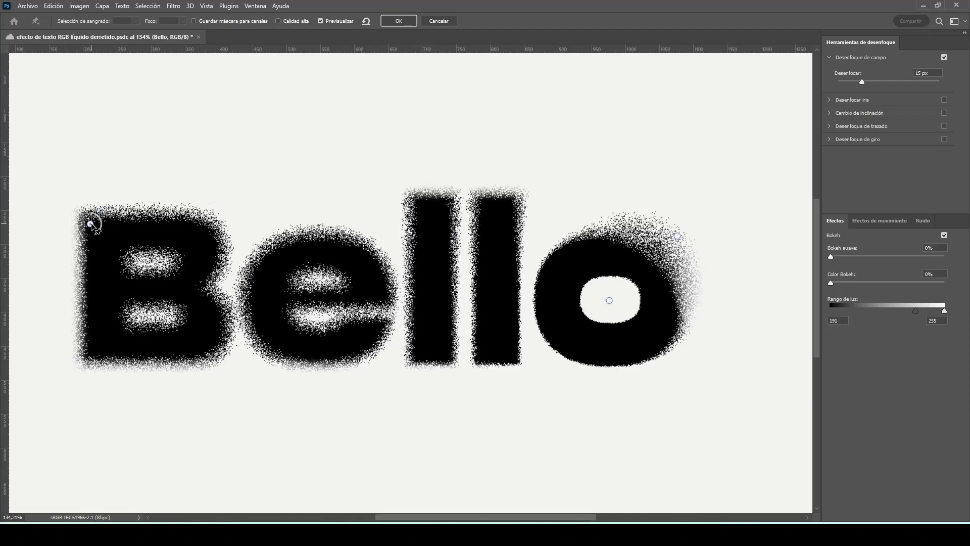
click(133, 336)
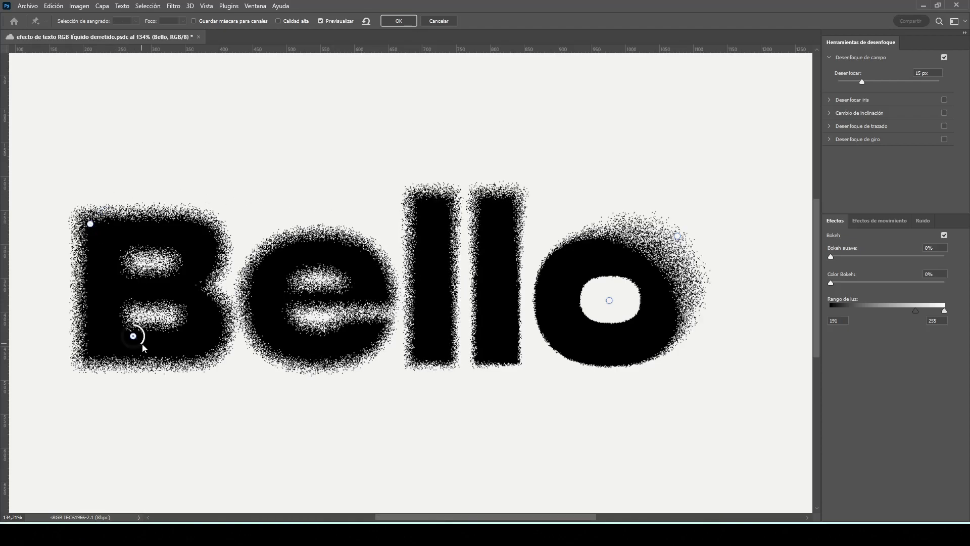
mouse_move(143, 347)
mouse_down()
mouse_move(137, 327)
mouse_move(154, 316)
mouse_up()
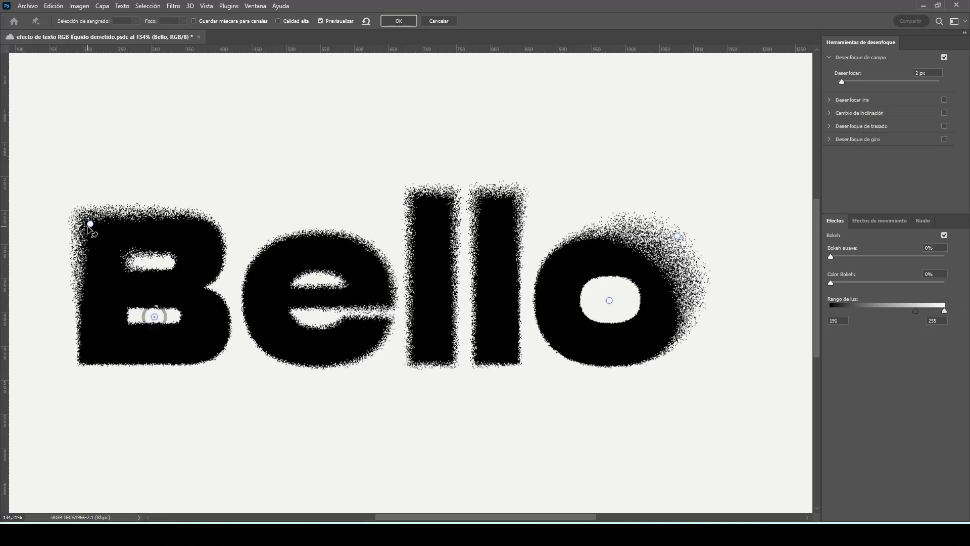
mouse_move(90, 224)
mouse_down()
mouse_move(82, 217)
mouse_move(91, 259)
mouse_move(110, 247)
mouse_move(103, 227)
mouse_up()
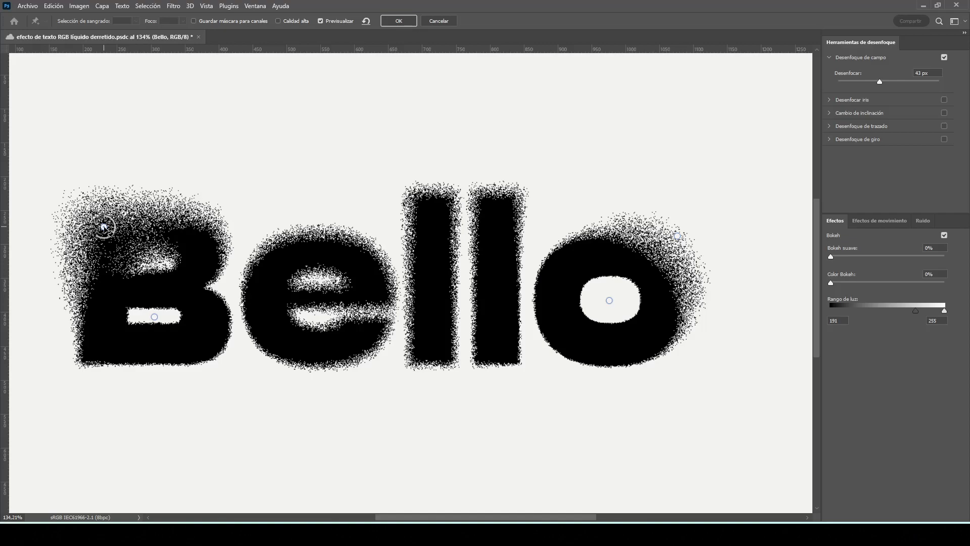
click(155, 316)
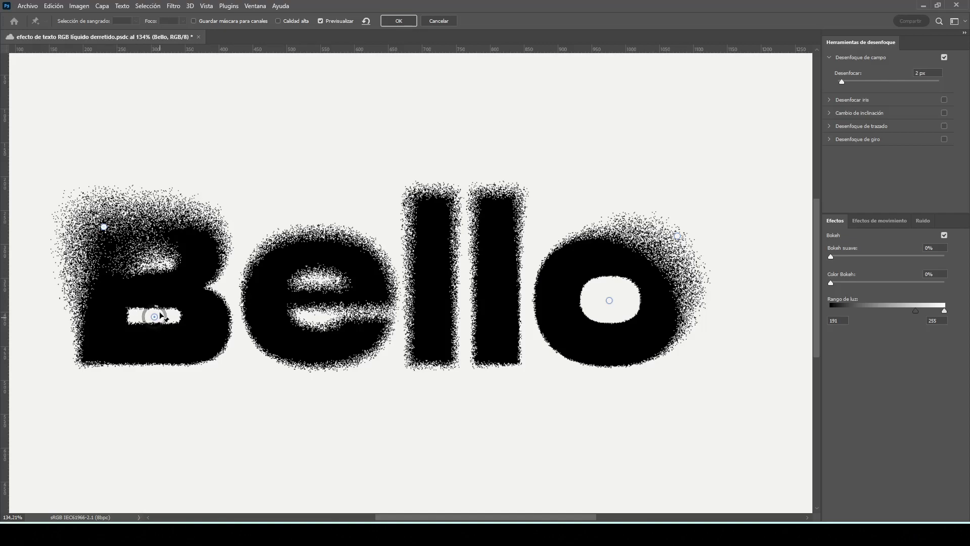
mouse_move(157, 311)
mouse_down()
mouse_move(151, 302)
mouse_move(160, 310)
mouse_up()
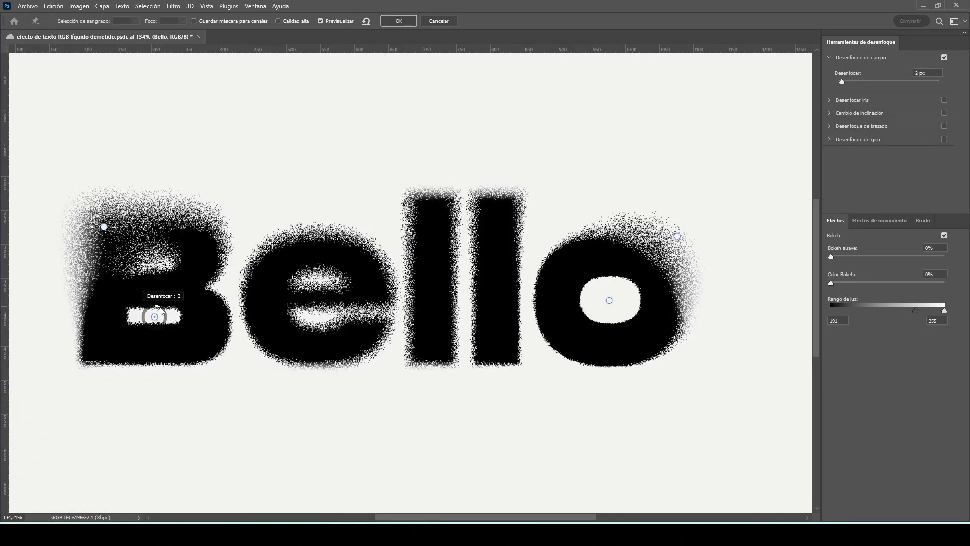
click(395, 284)
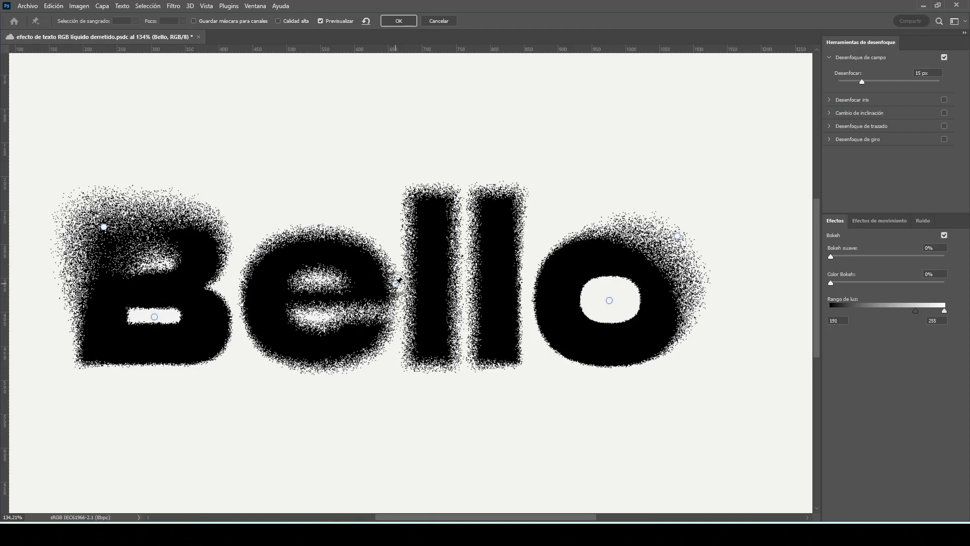
drag(399, 284, 398, 277)
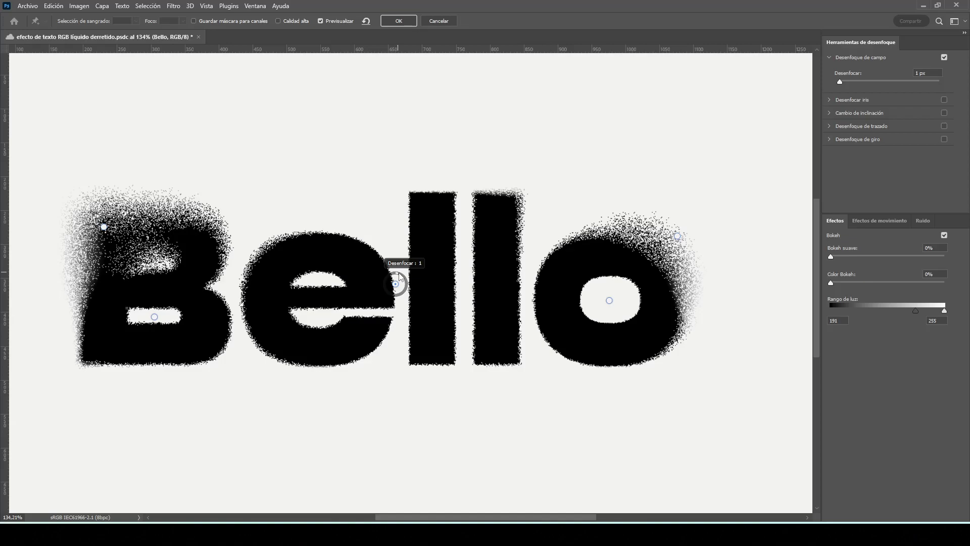
mouse_move(395, 283)
mouse_down()
mouse_move(342, 306)
mouse_move(388, 329)
mouse_move(390, 276)
mouse_move(386, 331)
mouse_move(406, 314)
mouse_up()
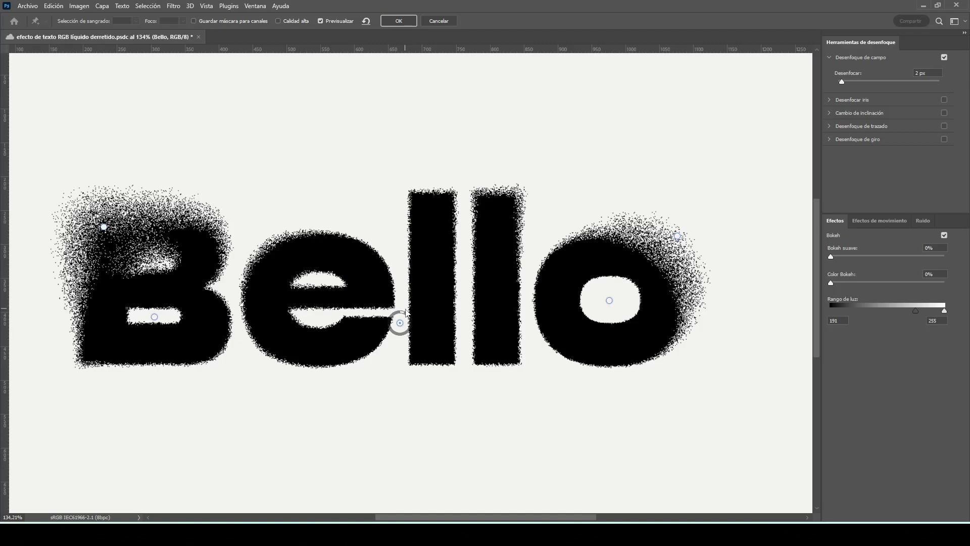
Add Granulado noise at 68.89% amount and 59% size, enable high quality, and apply
click(924, 222)
drag(849, 255, 867, 257)
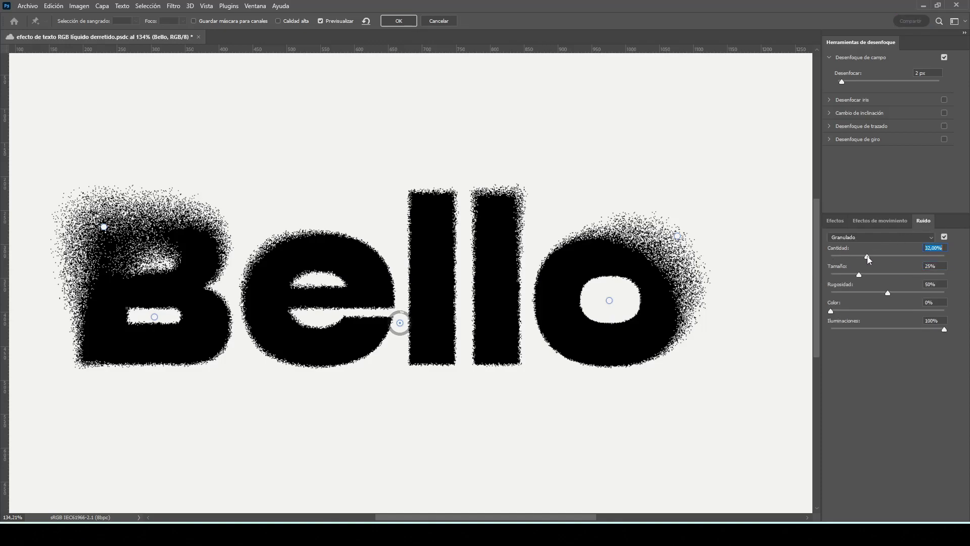
click(909, 256)
click(900, 275)
click(287, 21)
click(399, 22)
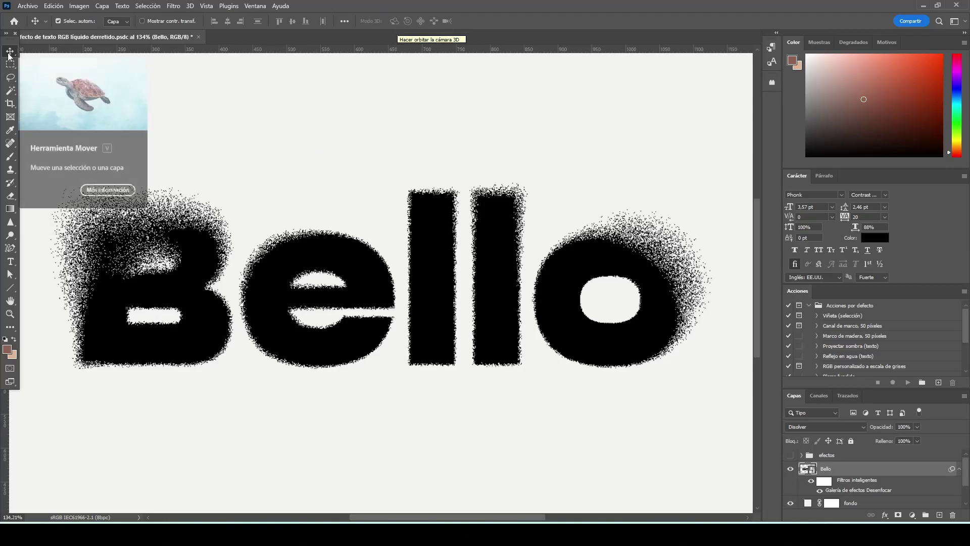
scroll(444, 321, up, 3)
scroll(446, 322, up, 2)
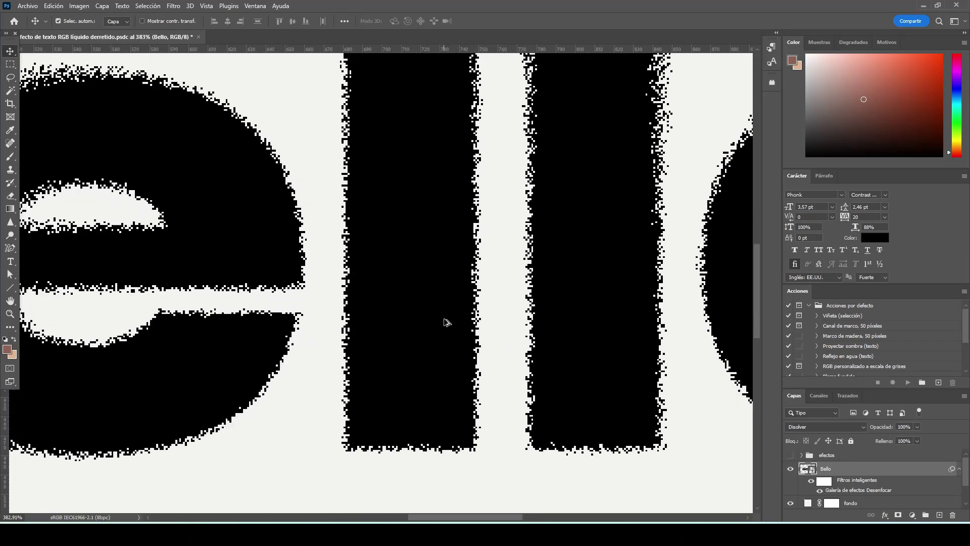
scroll(446, 322, down, 3)
scroll(433, 261, down, 3)
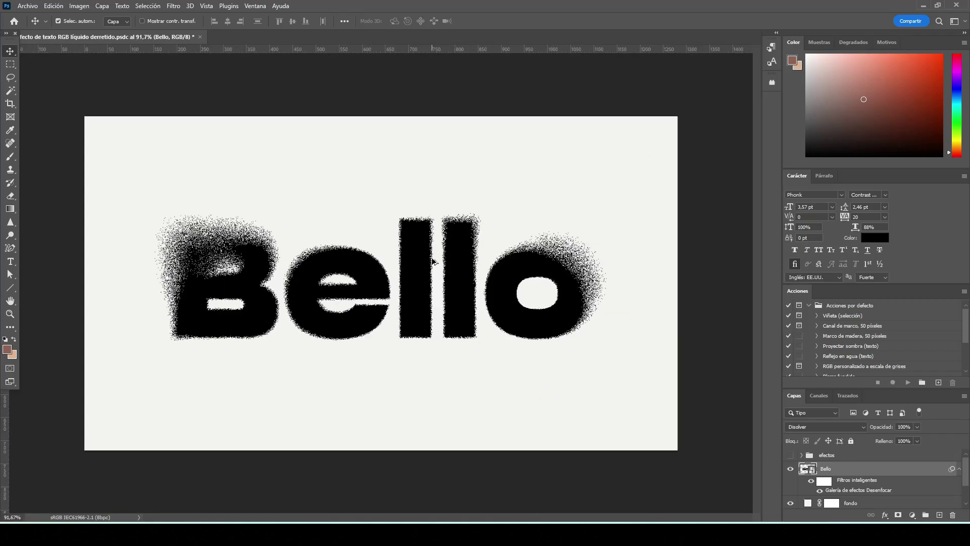
scroll(432, 261, up, 1)
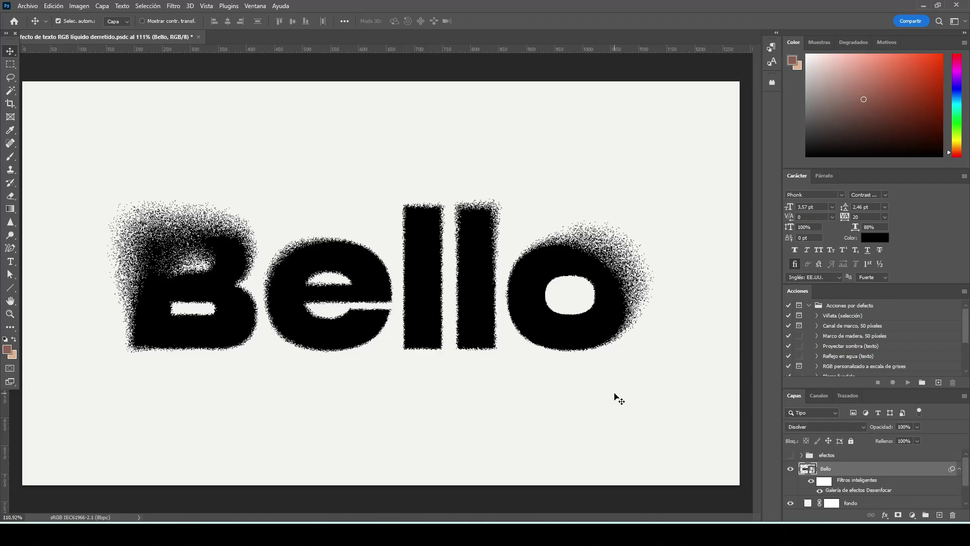
Reopen the blur gallery, add pins below the ll and e, and clear blur at the centre
double_click(859, 489)
click(835, 221)
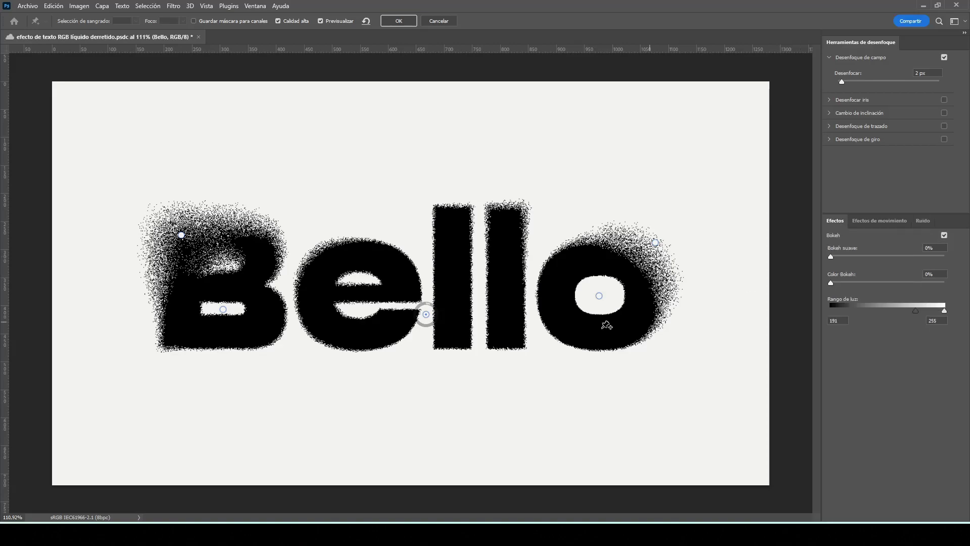
click(490, 358)
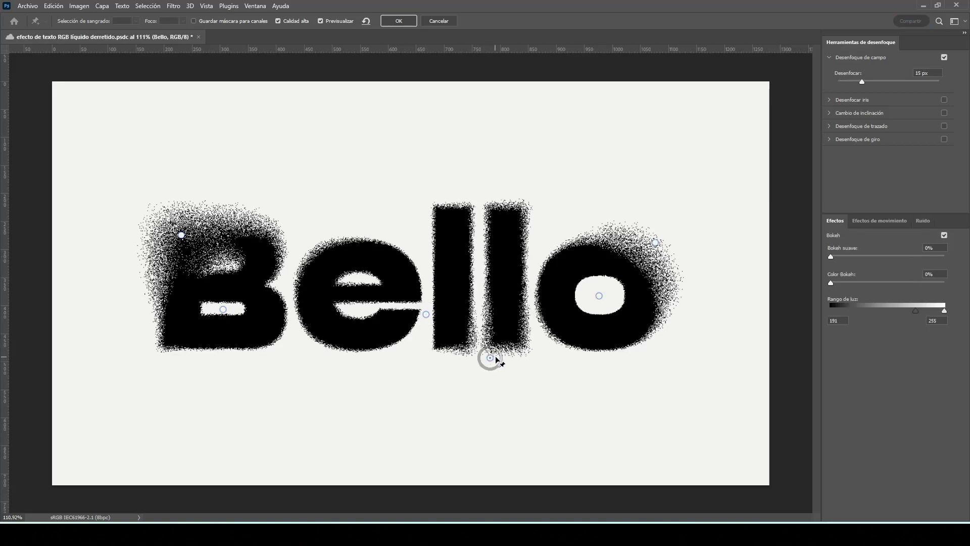
click(308, 346)
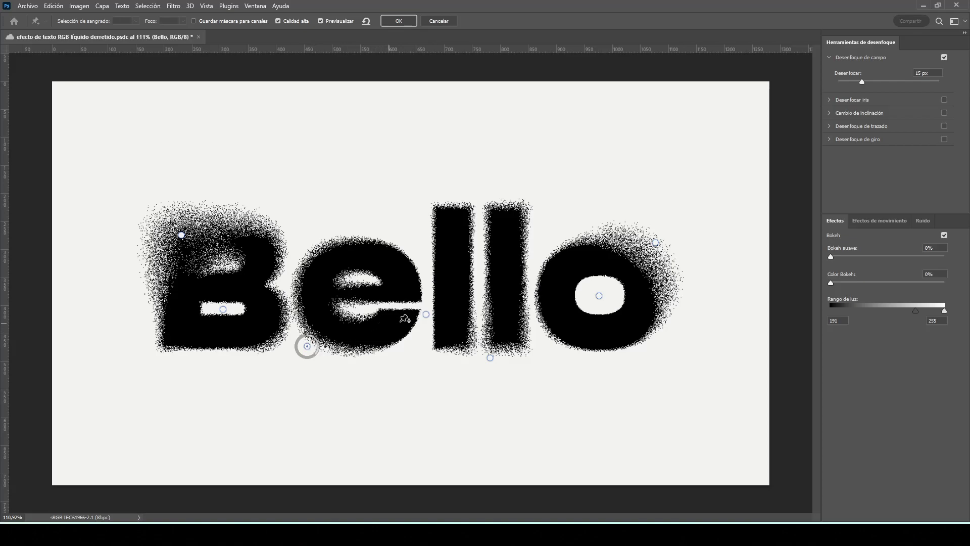
click(426, 313)
drag(428, 306, 427, 307)
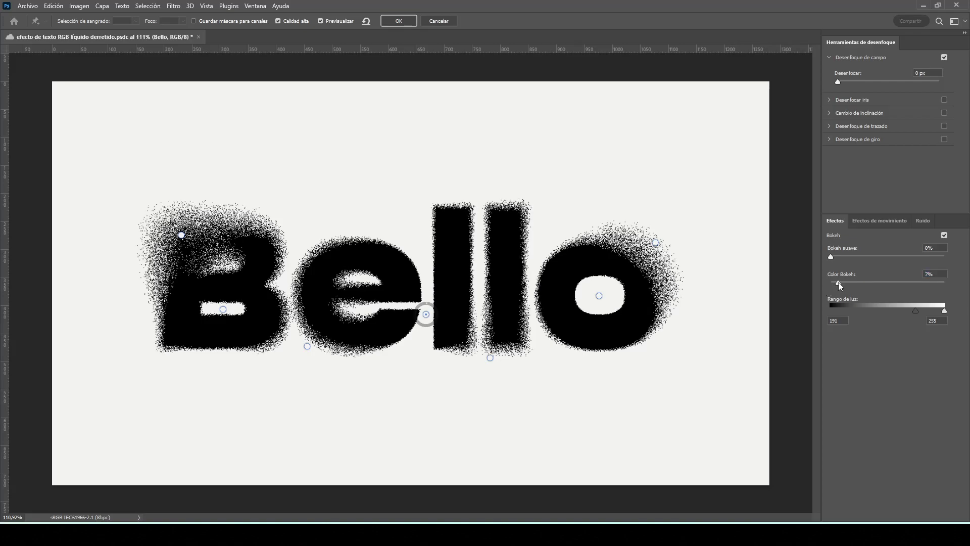
Set soft bokeh to 12% and colour bokeh to 0%, then enable a 15 px iris blur
click(855, 256)
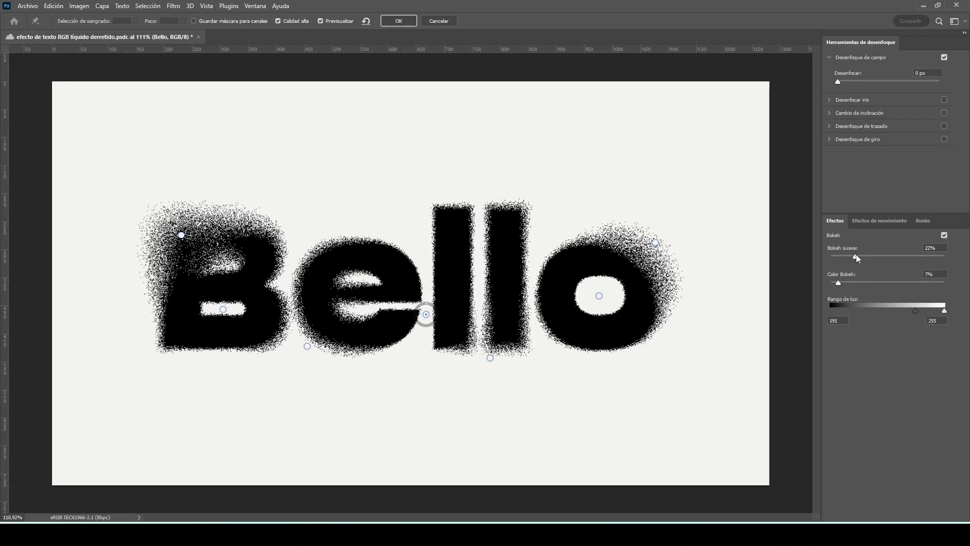
click(892, 256)
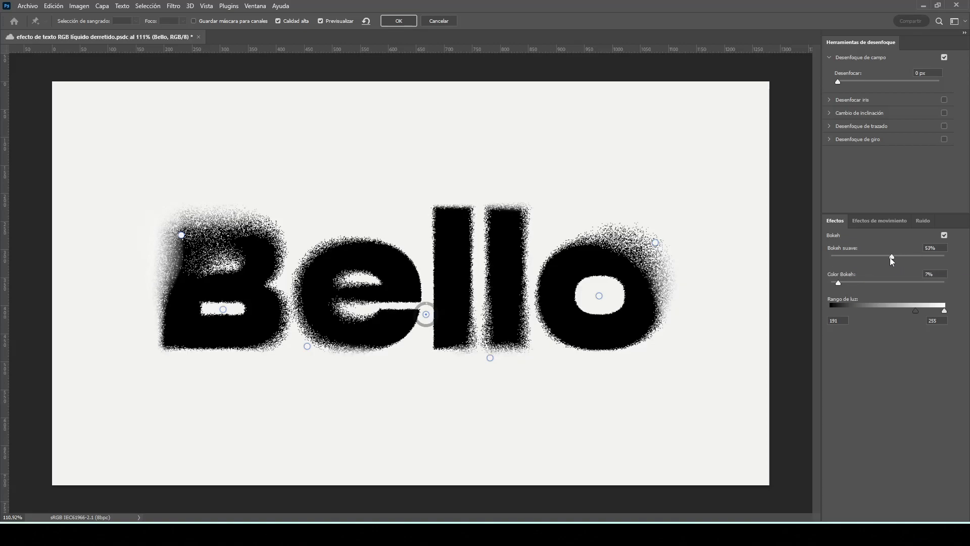
click(927, 259)
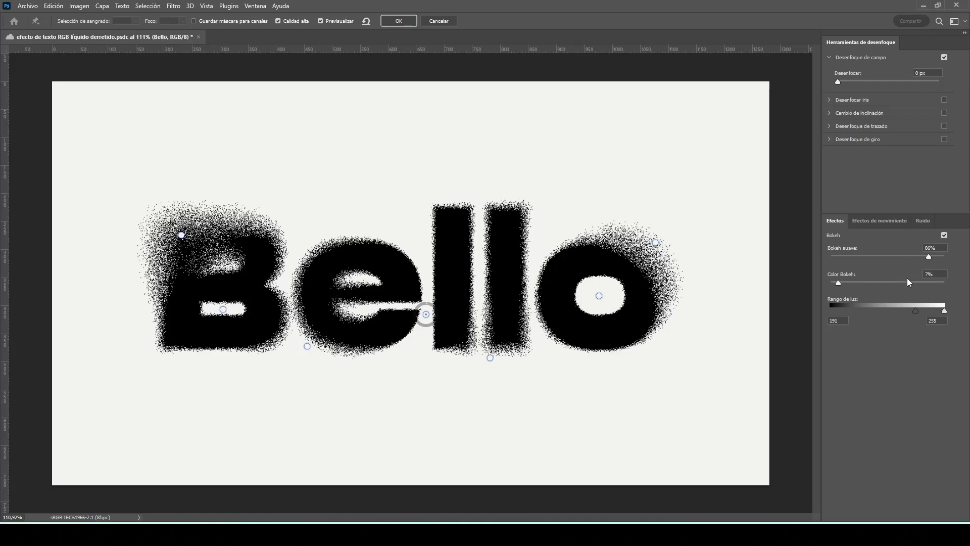
click(851, 283)
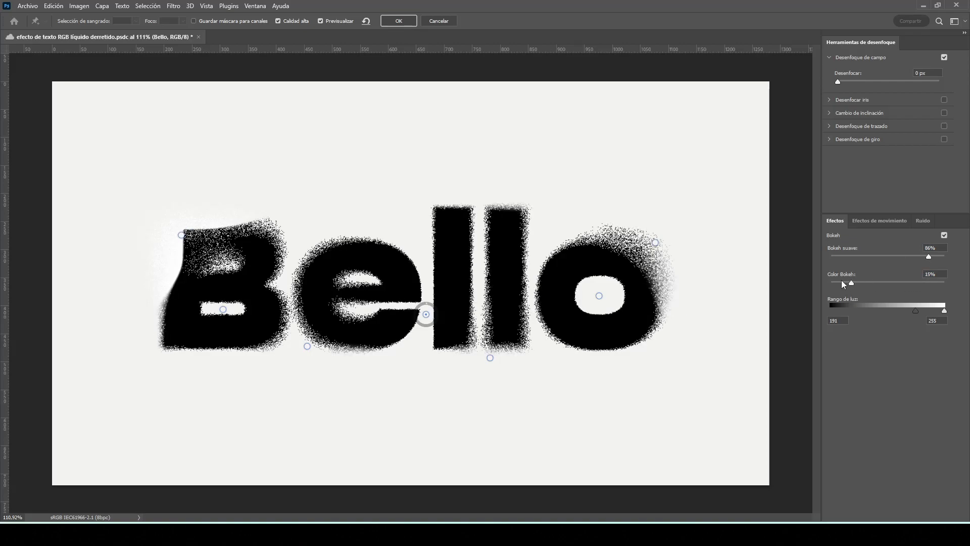
click(844, 257)
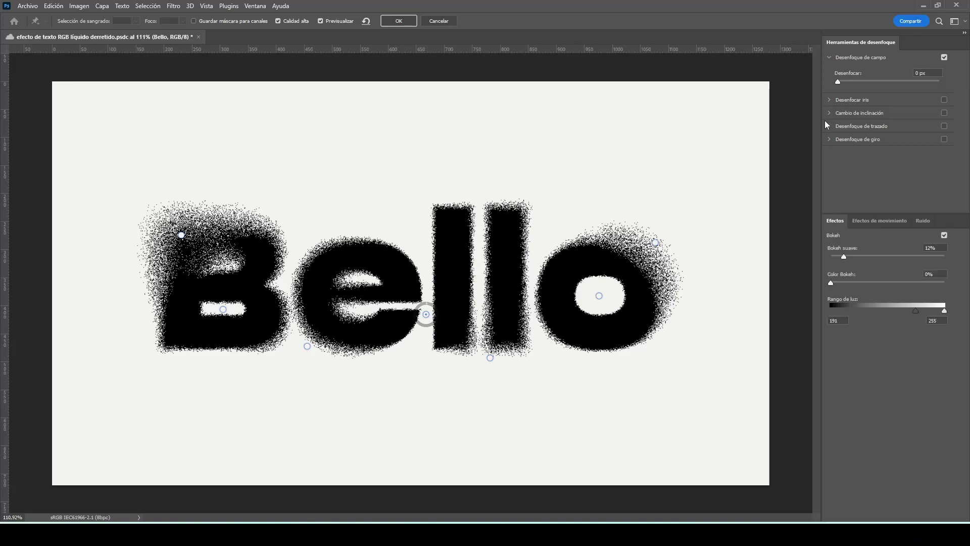
click(828, 98)
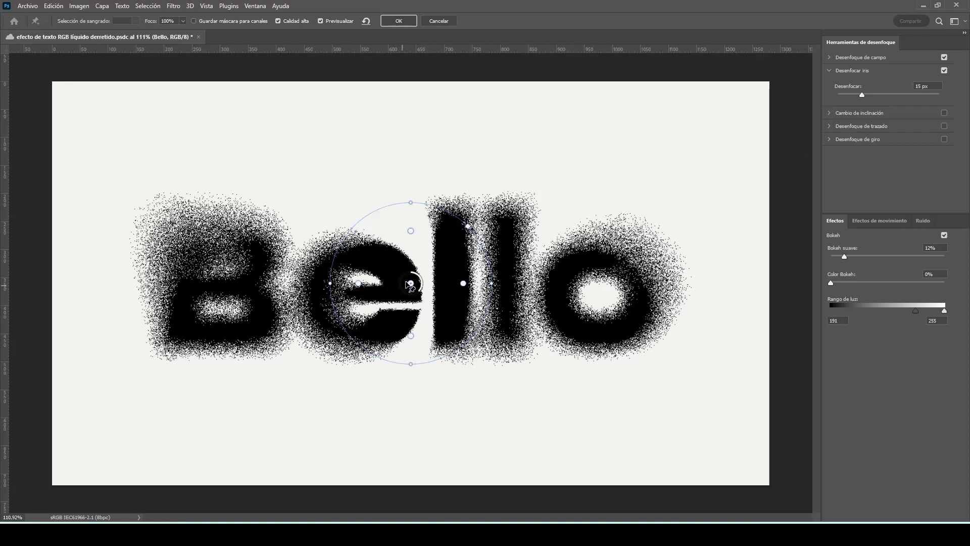
Reduce the iris blur to 11 px, widen its focus area, and apply it
mouse_move(422, 293)
mouse_down()
mouse_move(427, 281)
mouse_move(433, 293)
mouse_up()
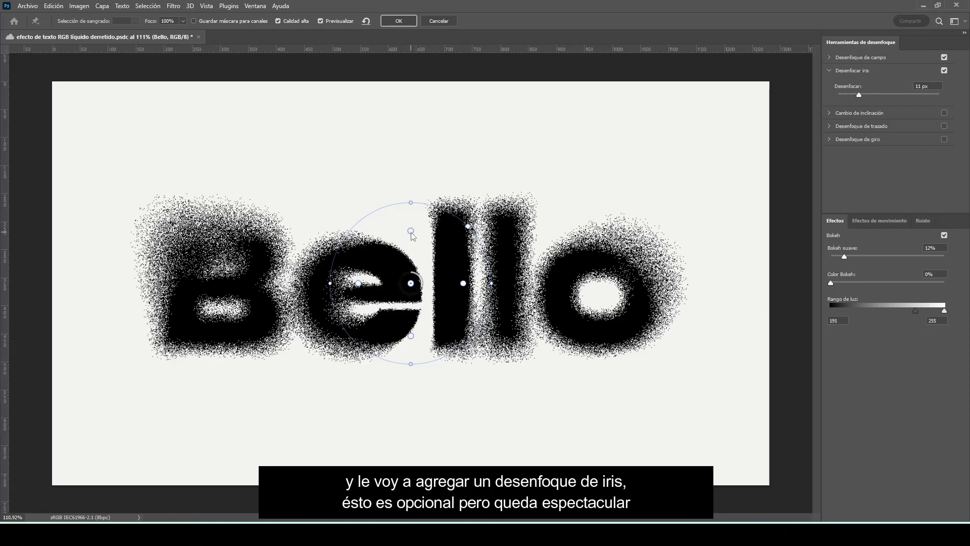
mouse_move(411, 231)
mouse_down()
mouse_move(404, 258)
mouse_move(398, 217)
mouse_up()
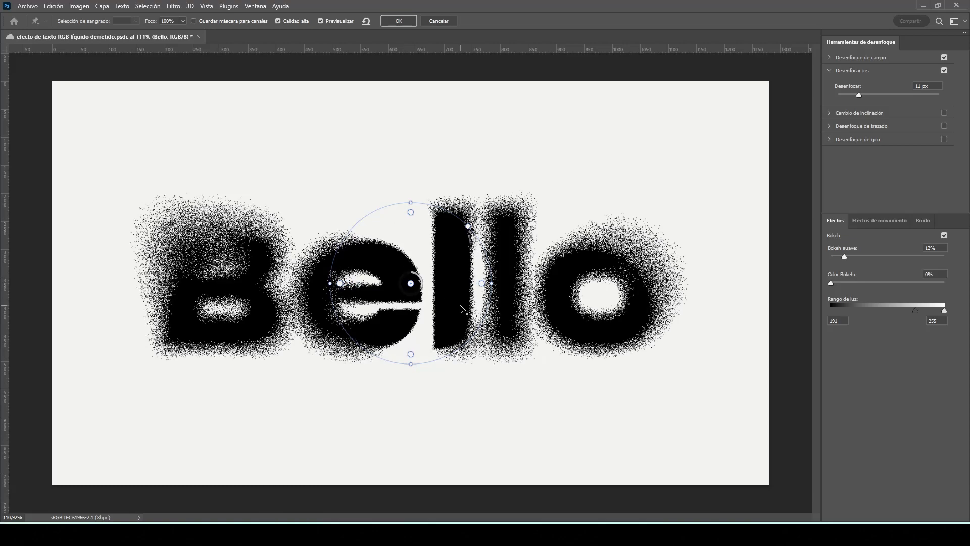
click(386, 21)
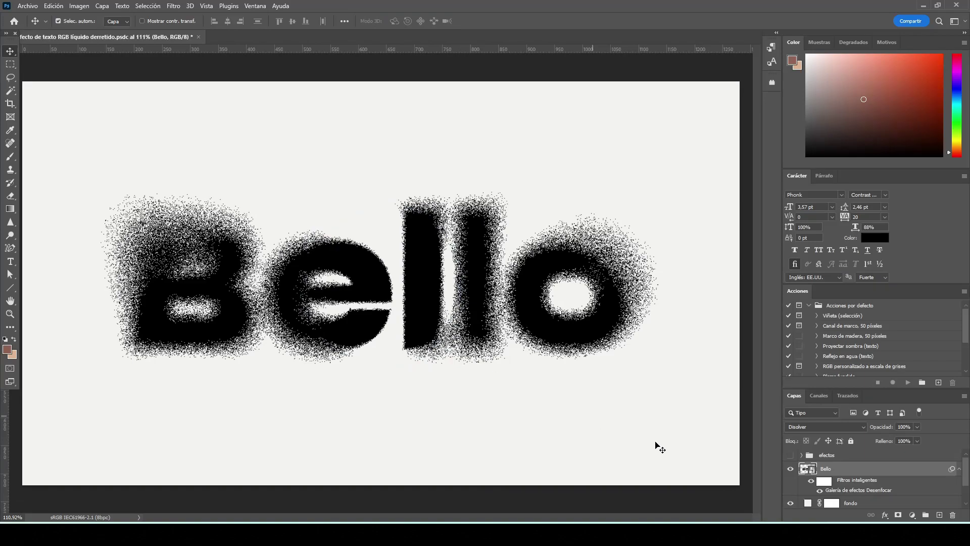
Move the iris focus onto the B, add a focus pin between l and o, and apply
double_click(869, 489)
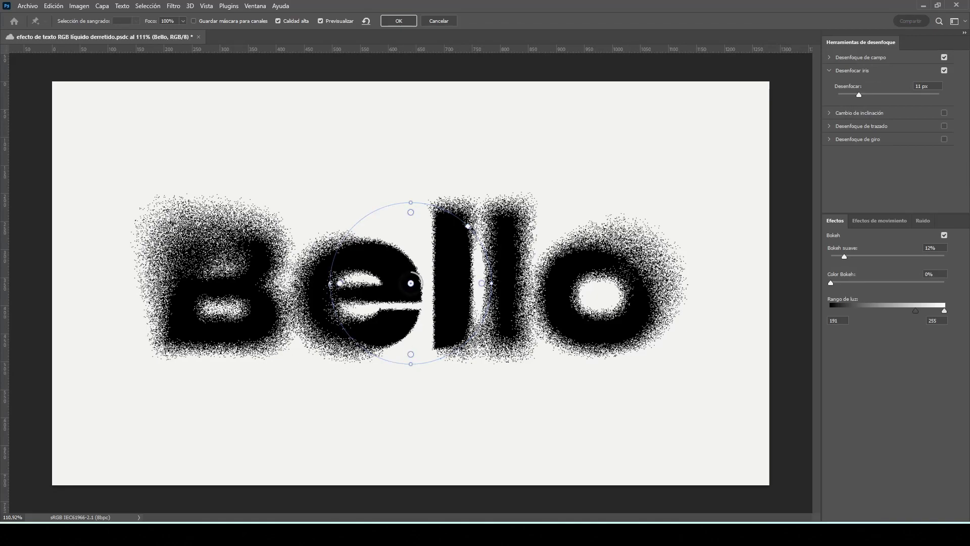
drag(338, 286, 333, 285)
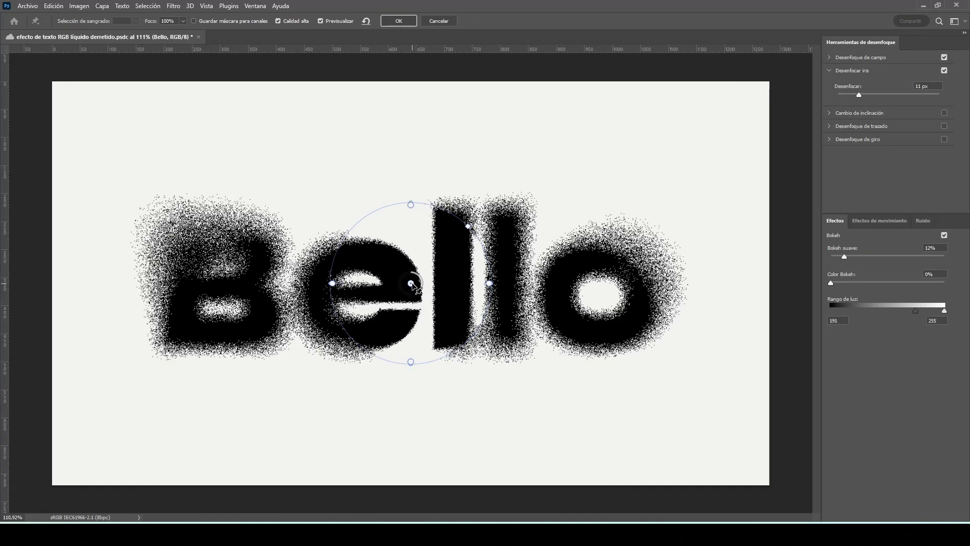
mouse_move(411, 283)
mouse_down()
mouse_move(249, 274)
mouse_move(281, 285)
mouse_up()
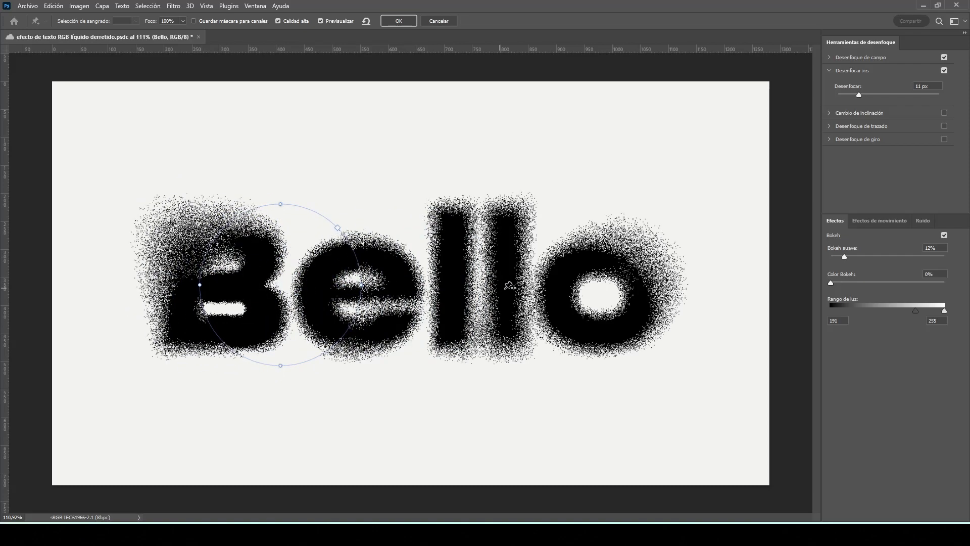
click(531, 293)
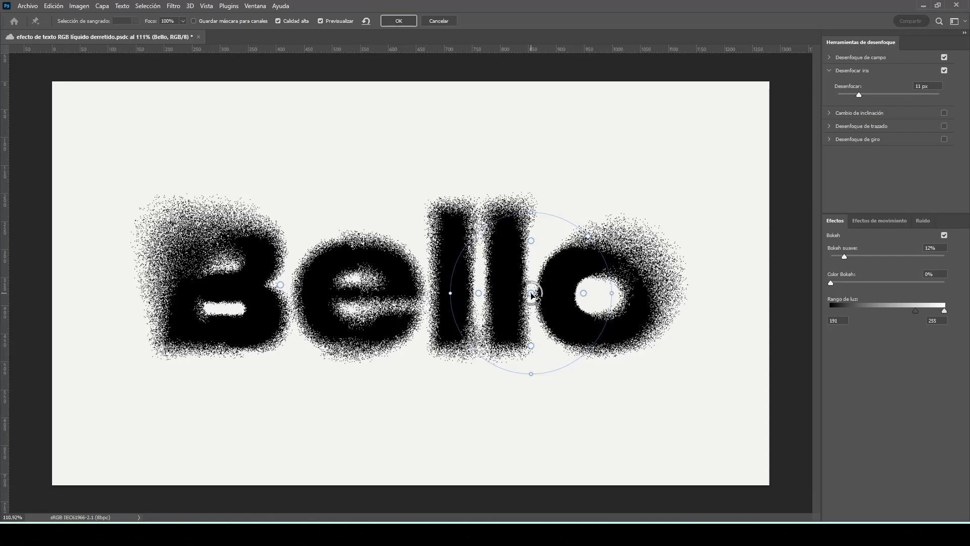
click(398, 21)
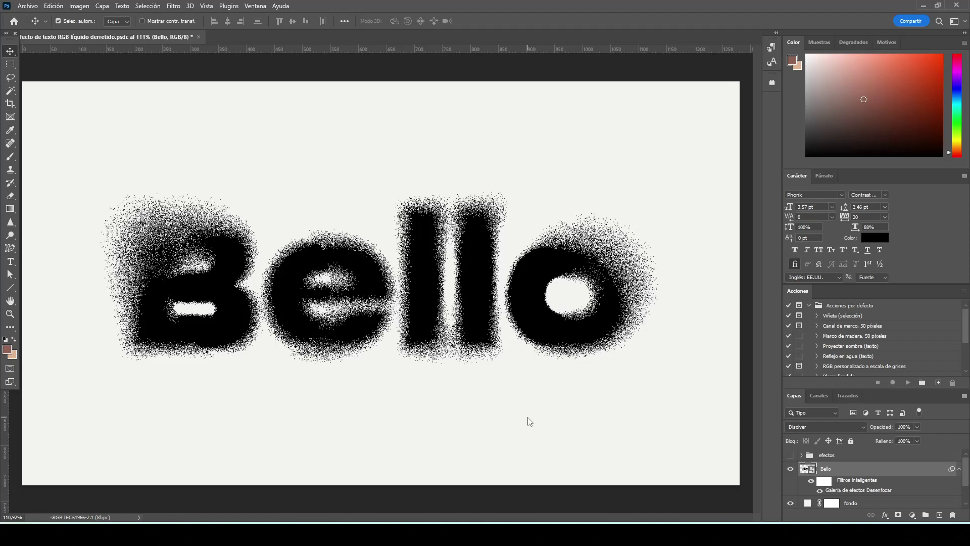
Merge the Bello and fondo layers into a single Bello smart object
scroll(530, 422, down, 3)
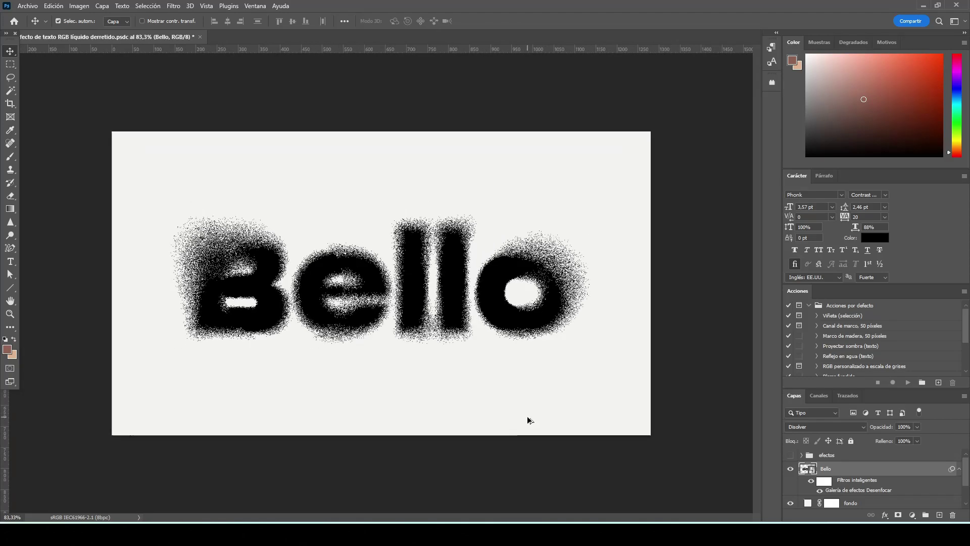
scroll(527, 418, down, 1)
scroll(378, 333, up, 2)
scroll(366, 332, up, 1)
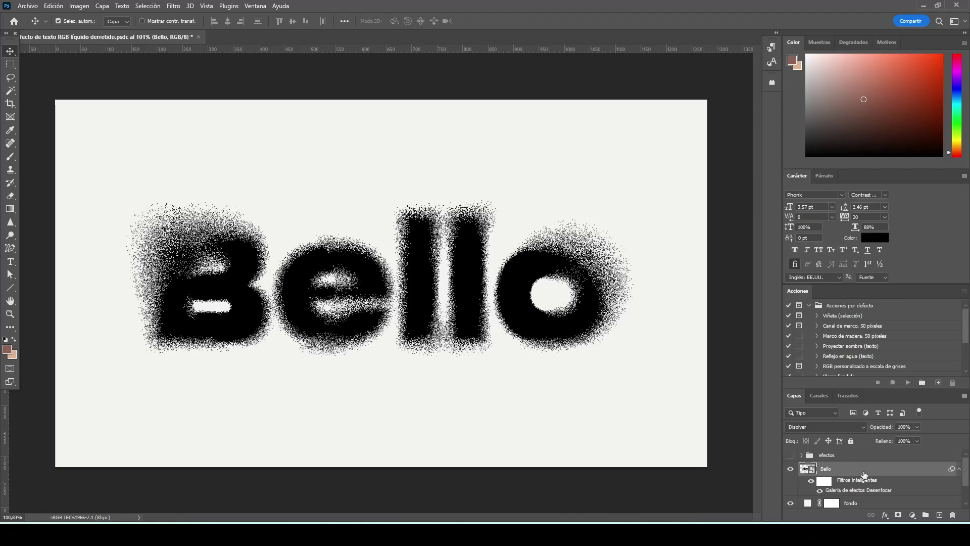
shift+click(862, 503)
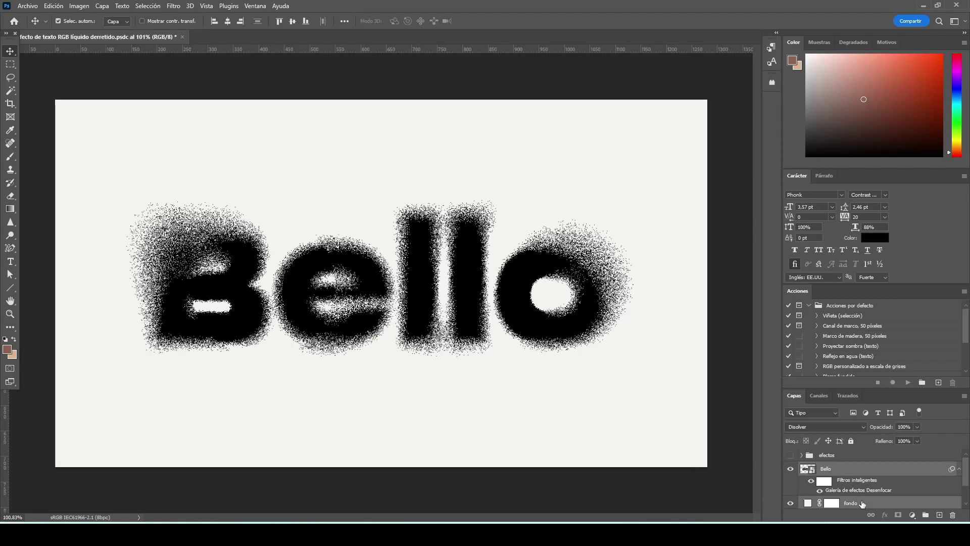
right_click(862, 503)
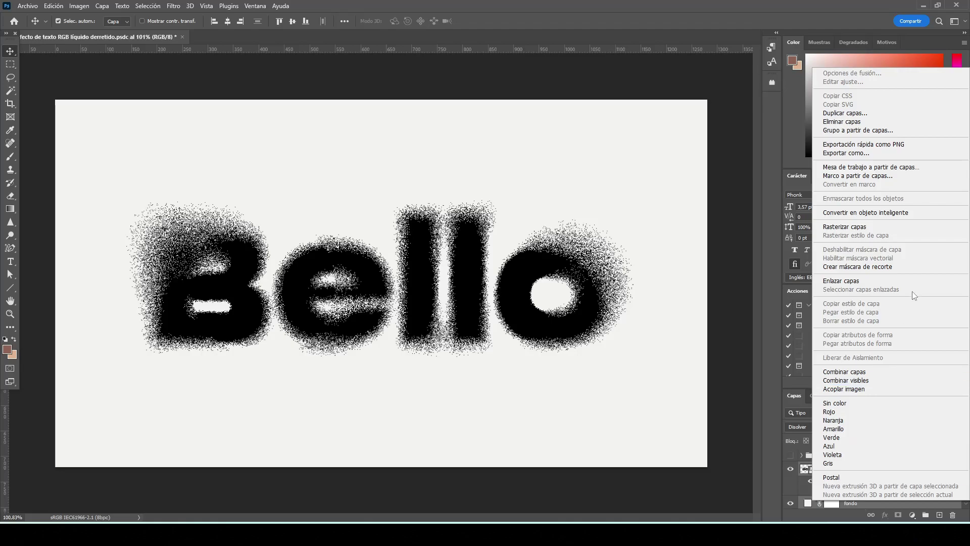
click(936, 212)
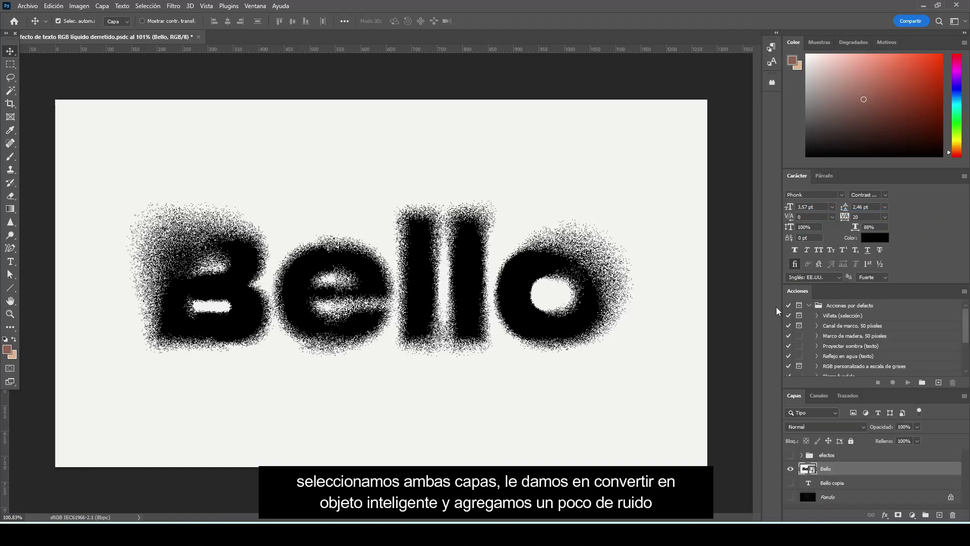
scroll(357, 287, up, 2)
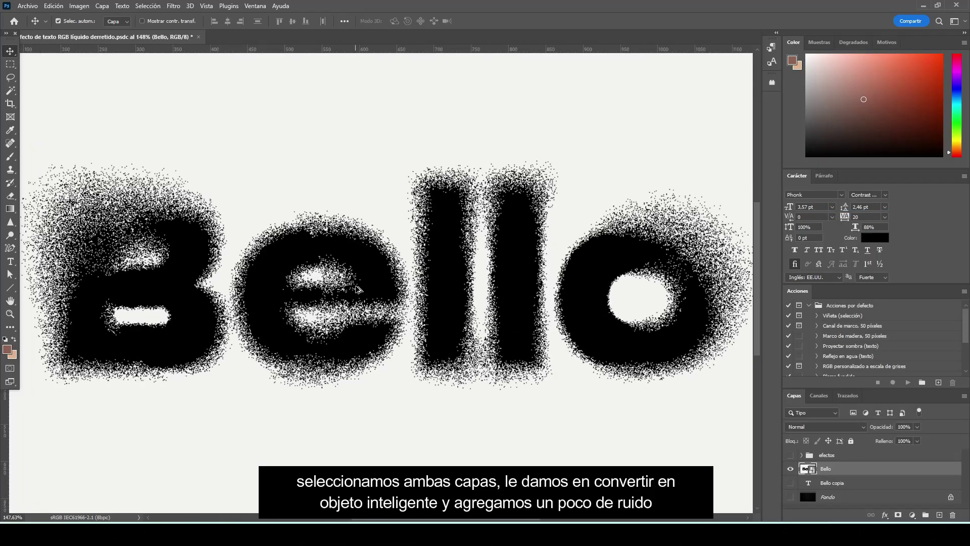
scroll(356, 287, up, 1)
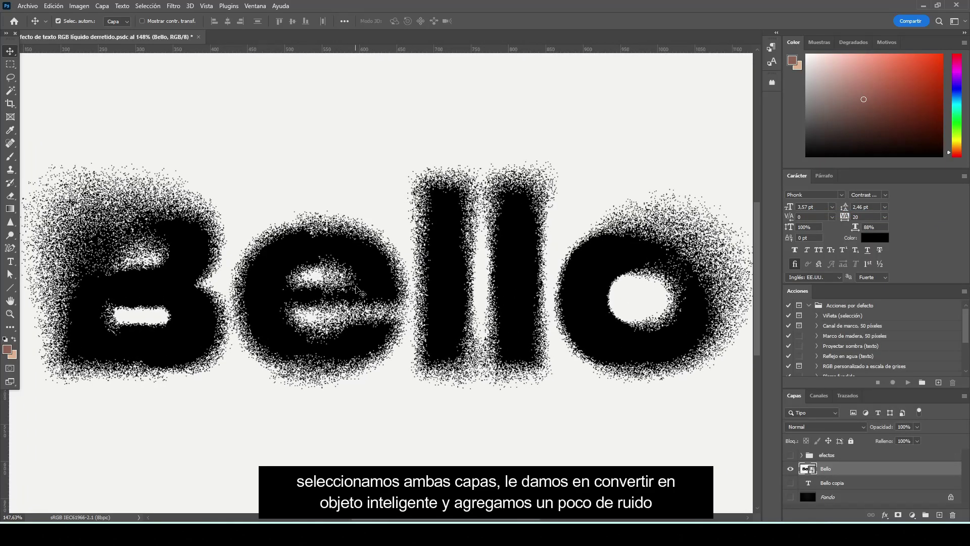
Apply Añadir ruido at 5%, uniform and non-monochromatic, to the Bello smart object
click(173, 6)
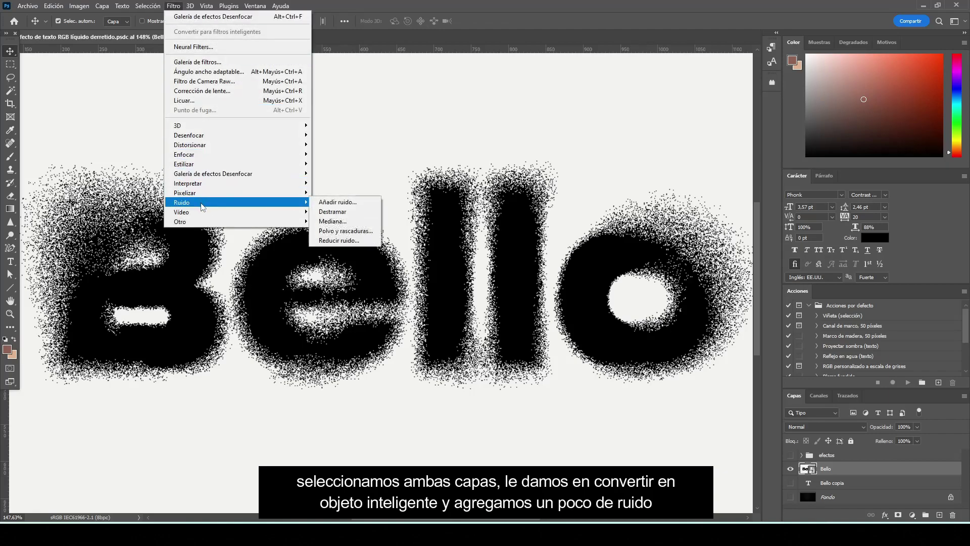
mouse_move(182, 202)
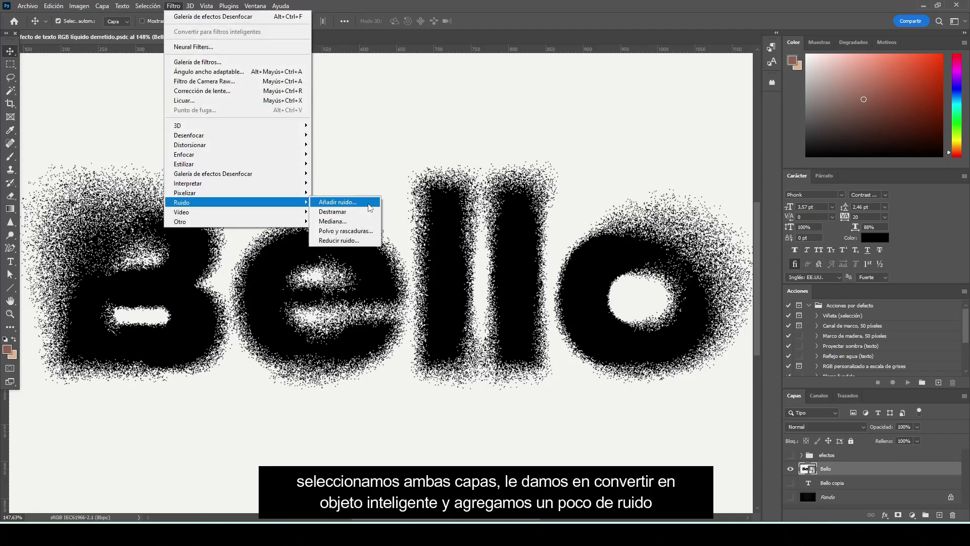
click(370, 207)
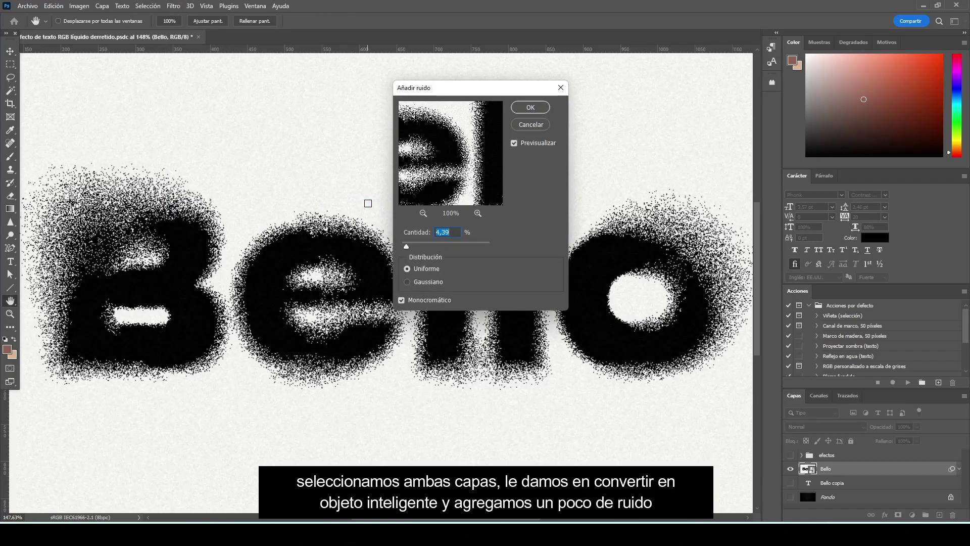
text(5)
click(530, 107)
scroll(447, 327, down, 3)
scroll(416, 275, up, 2)
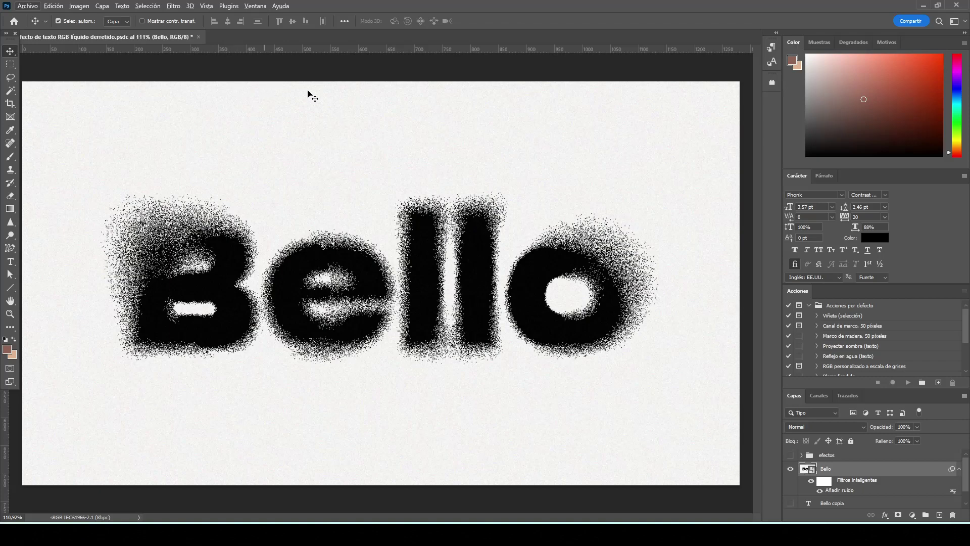
click(750, 312)
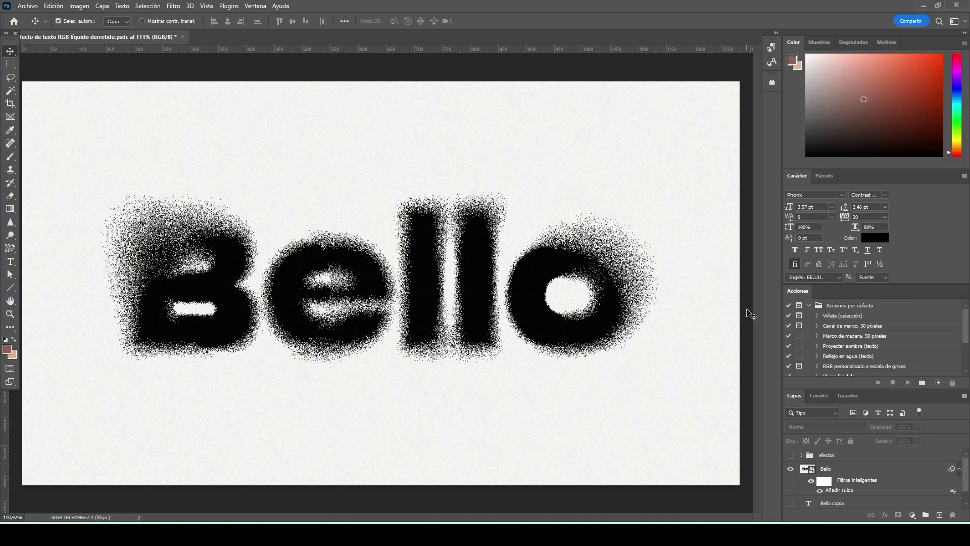